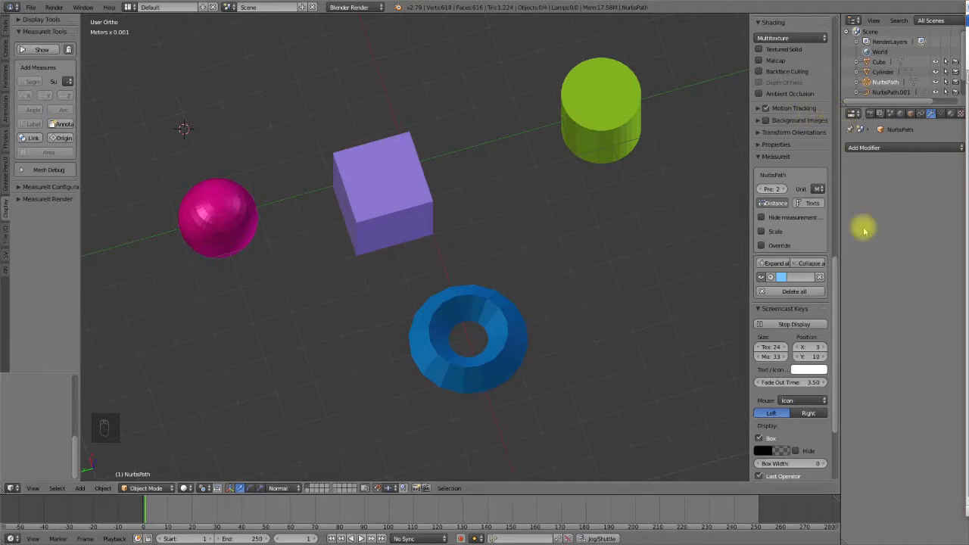
# Open the user preferences and display the add-on's Origin tools
pyautogui.moveTo(837, 301); pyautogui.dragTo(827, 359)
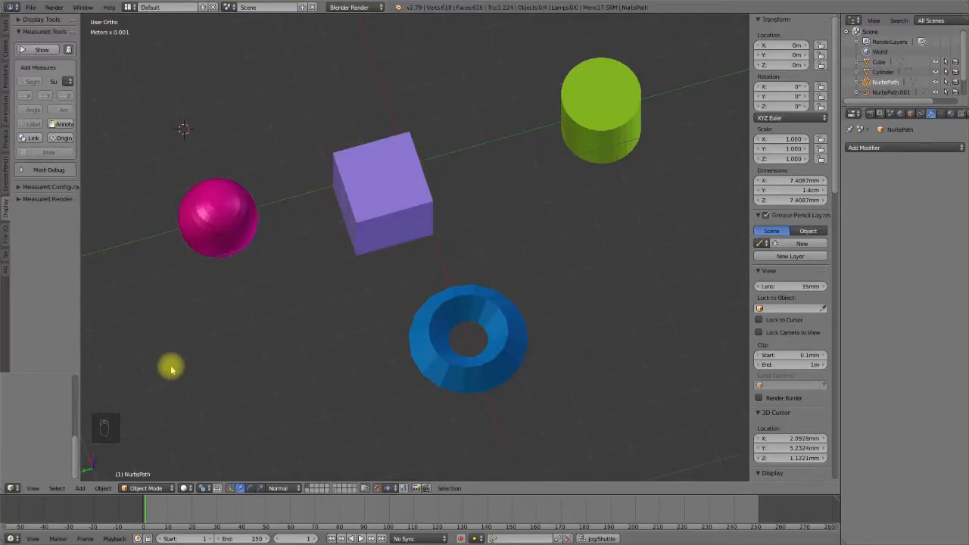
pyautogui.click(31, 7)
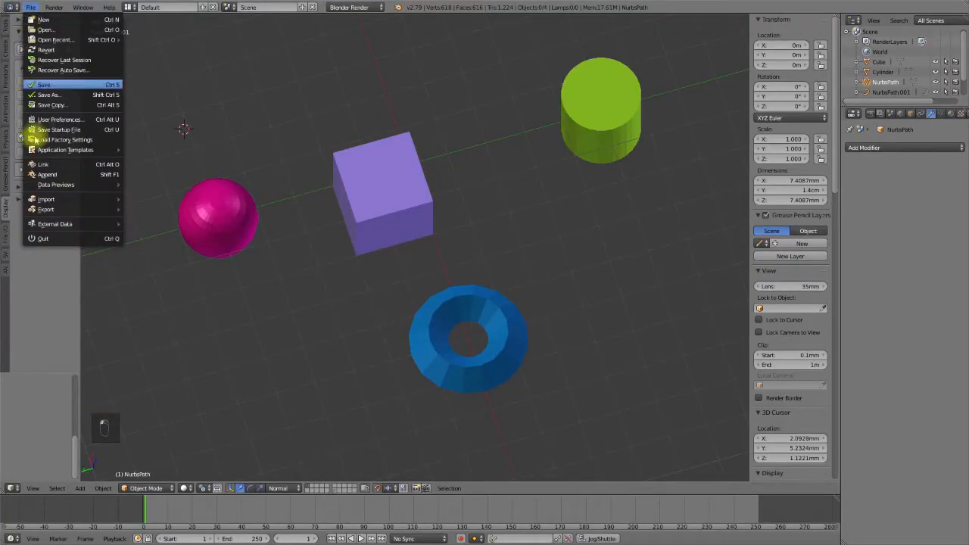
pyautogui.click(53, 119)
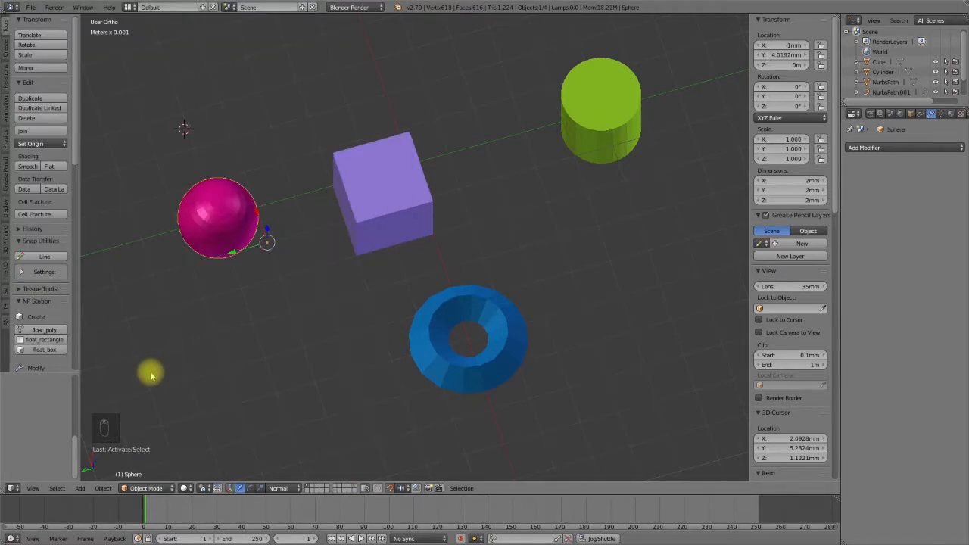
pyautogui.click(8, 307)
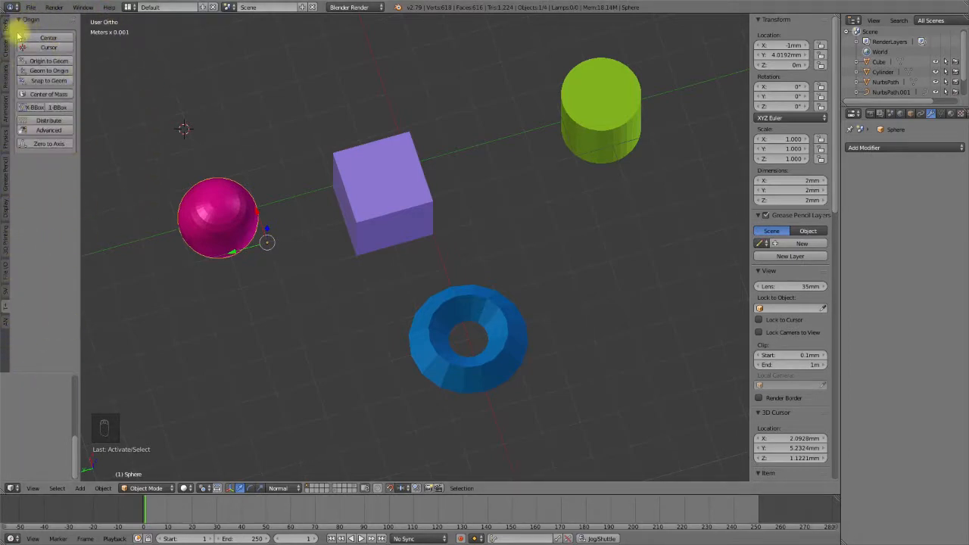
# Select the cube, torus, cylinder and sphere in turn to examine where each object's origin lies
pyautogui.rightClick(365, 192)
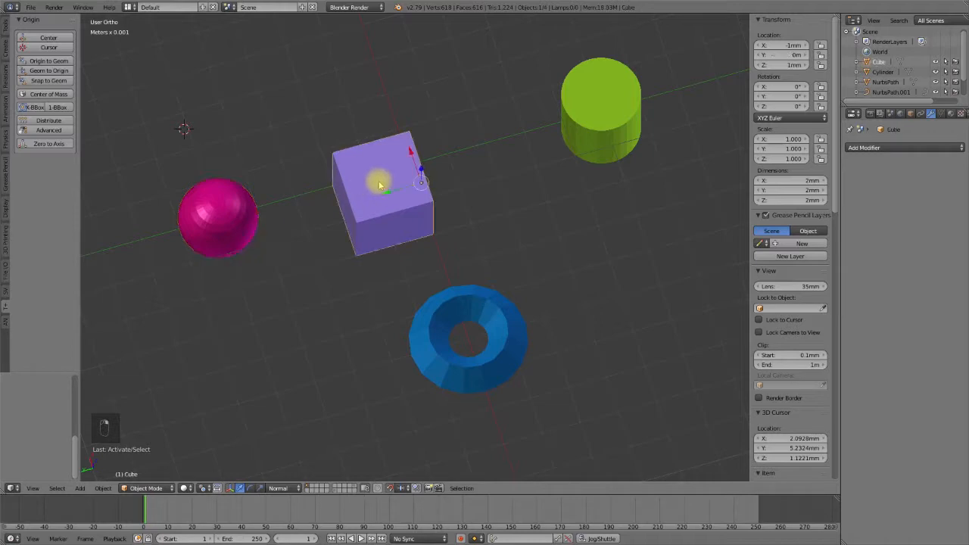
pyautogui.rightClick(492, 305)
pyautogui.rightClick(593, 116)
pyautogui.rightClick(216, 217)
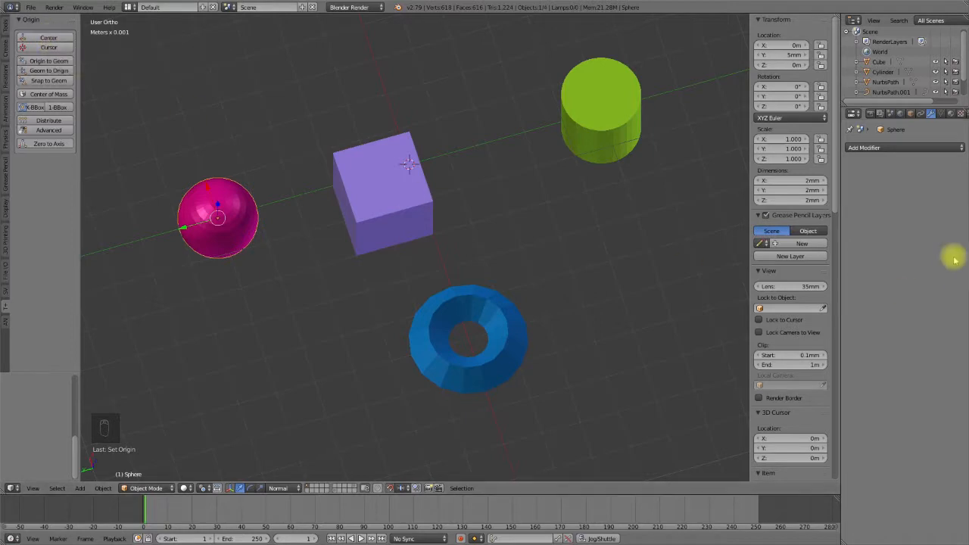
pyautogui.rightClick(586, 120)
pyautogui.rightClick(479, 325)
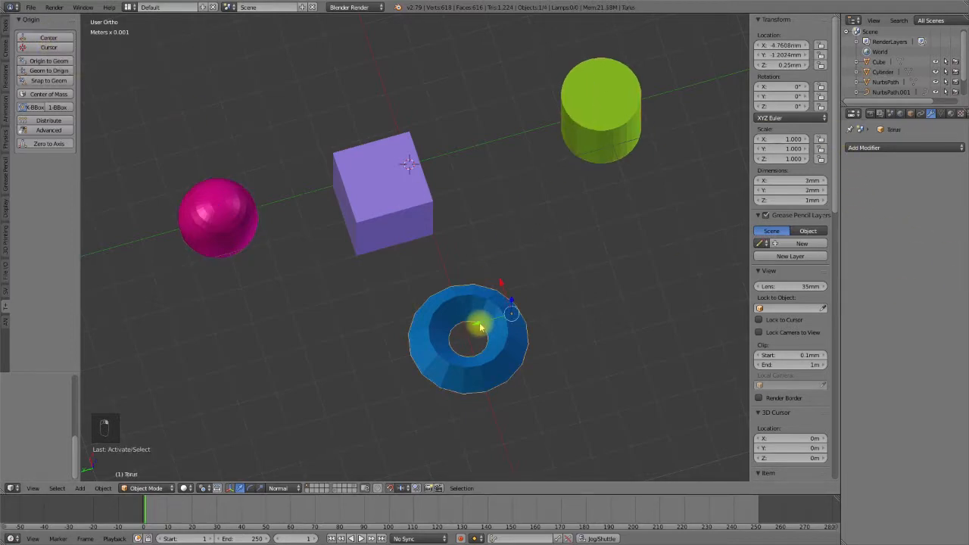
pyautogui.rightClick(377, 178)
pyautogui.rightClick(215, 189)
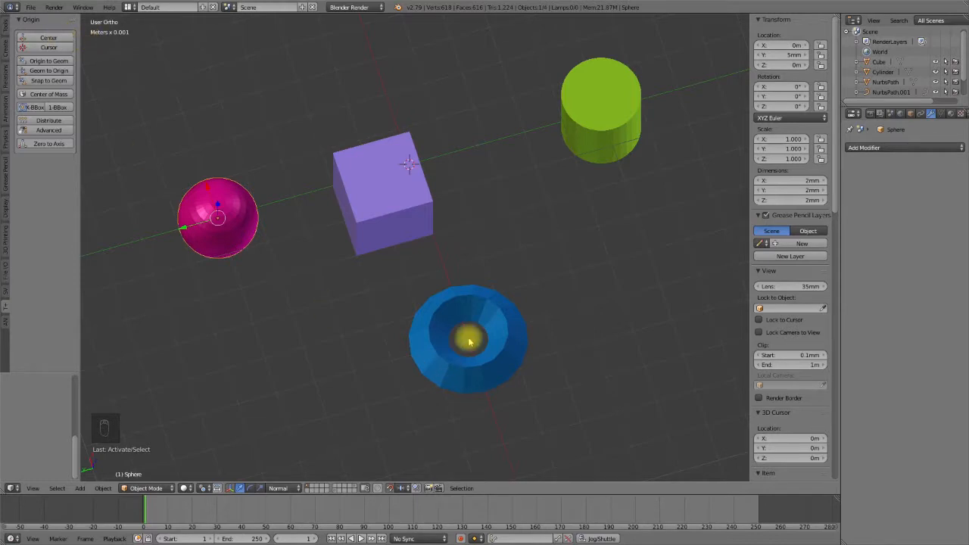
# Set the green cylinder's origin to the scene centre and try rotating the cylinder around the Z axis
pyautogui.rightClick(587, 107)
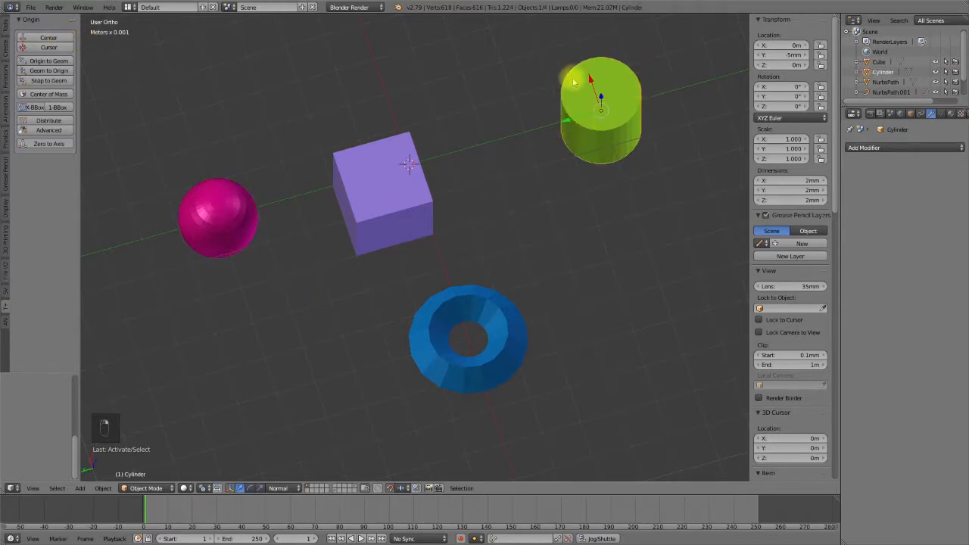
pyautogui.click(47, 38)
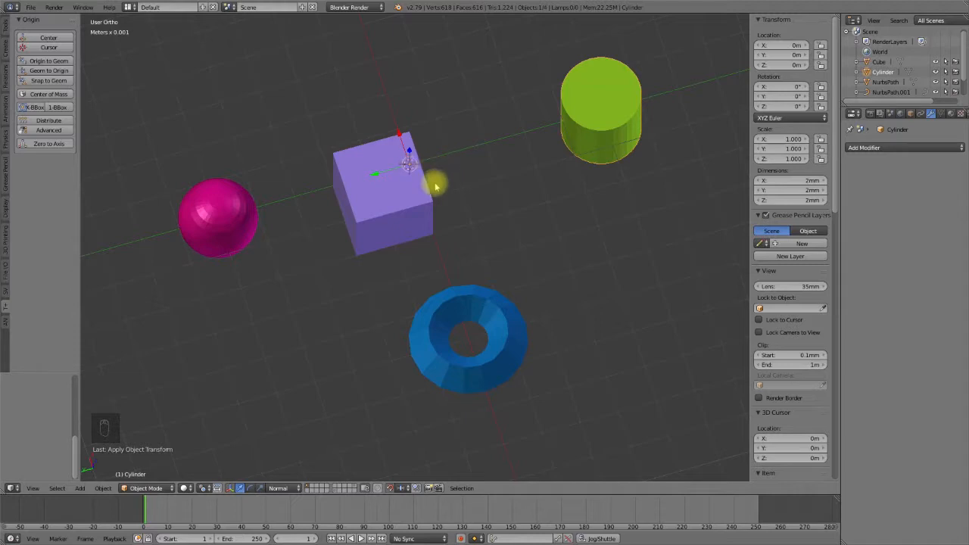
pyautogui.press('r')
pyautogui.press('z')
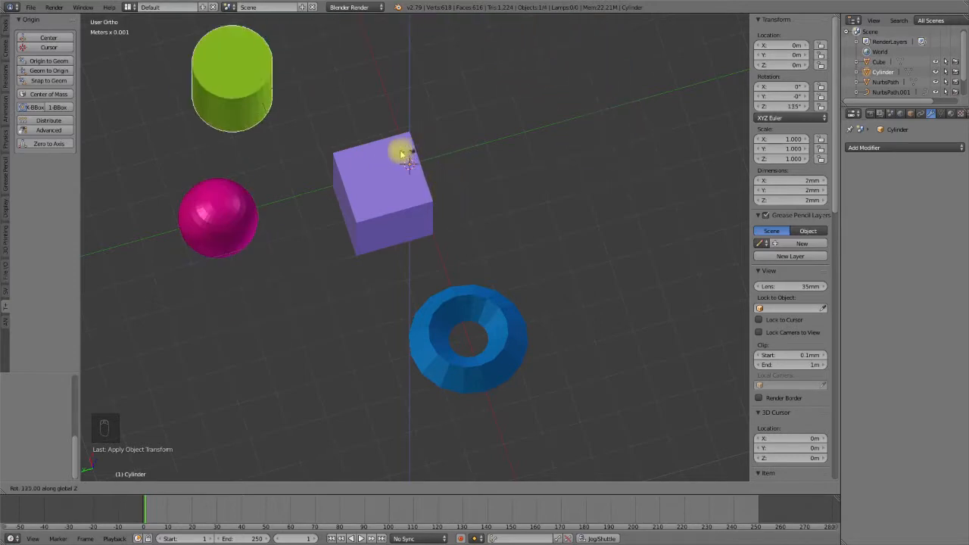
pyautogui.rightClick(378, 184)
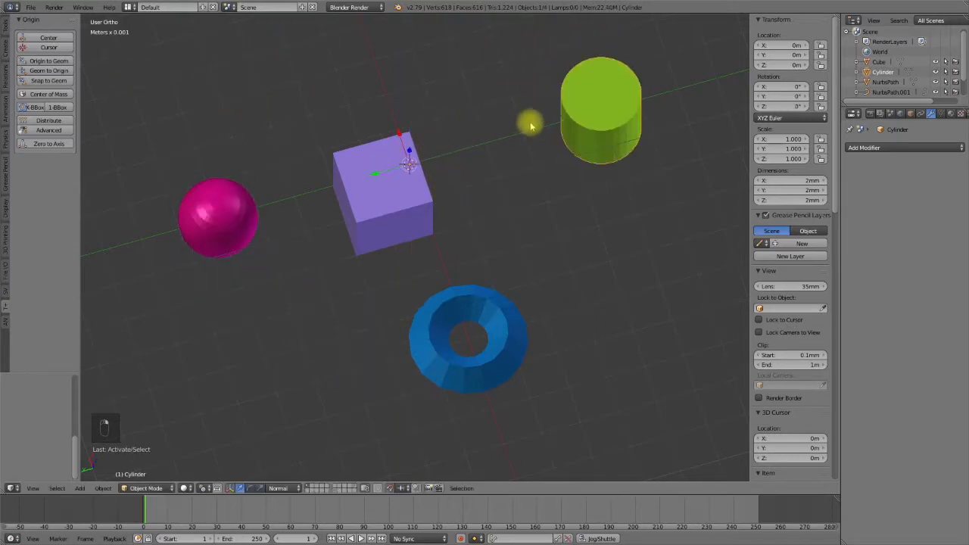
# Set the green cylinder's origin back to its own geometry
pyautogui.rightClick(580, 104)
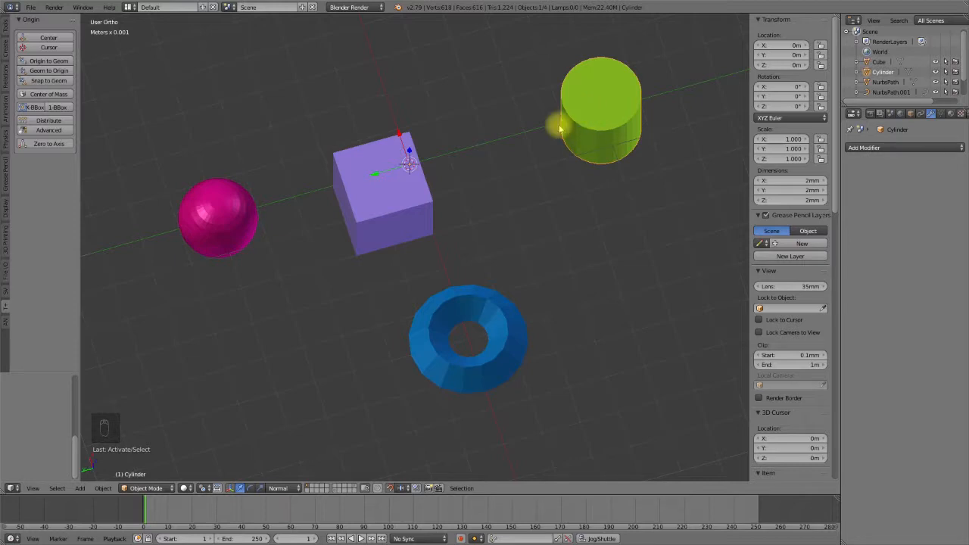
pyautogui.hotkey('ctrl', 'alt', 'shift', 'c')
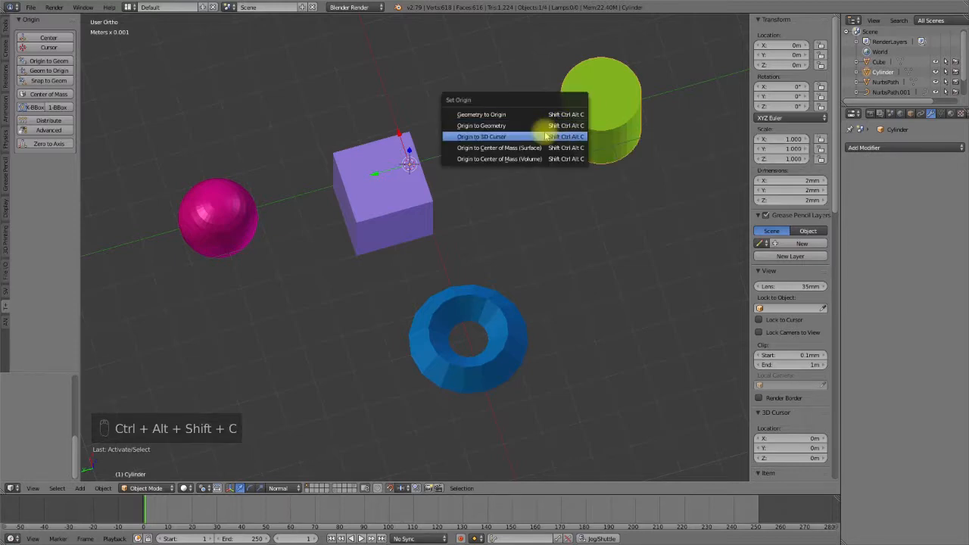
pyautogui.click(545, 137)
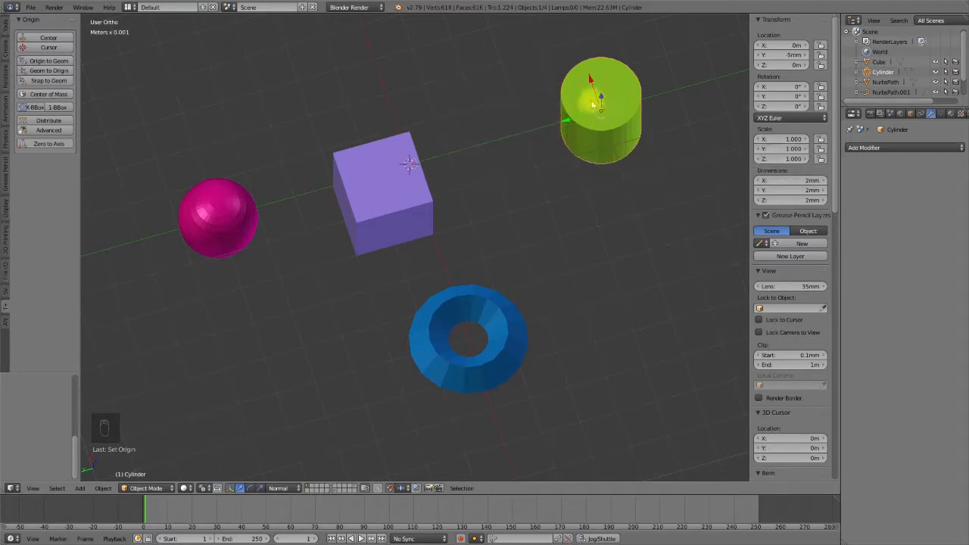
# Snap the 3D cursor to the selected pink sphere
pyautogui.hotkey('shift', 's')
pyautogui.hotkey('shift', 's')
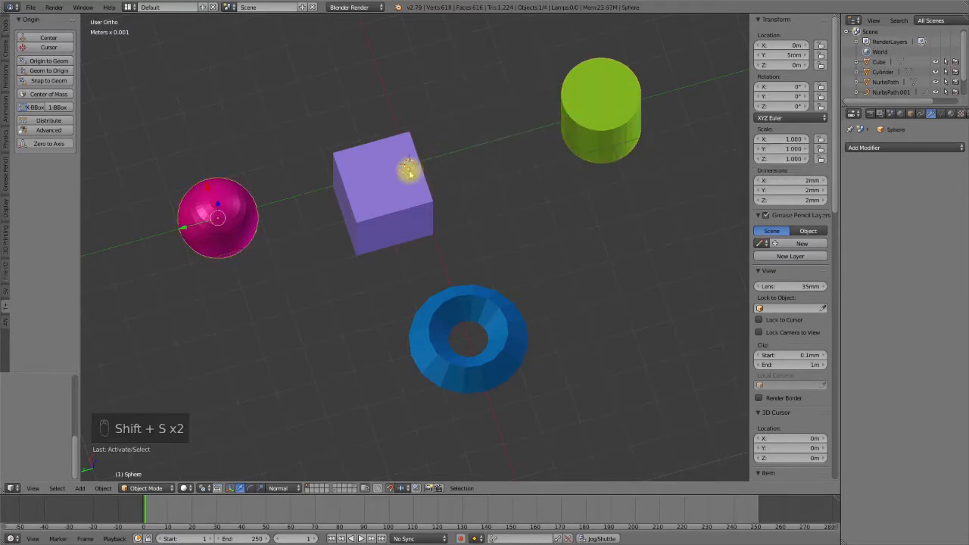
pyautogui.rightClick(245, 219)
pyautogui.hotkey('shift', 's')
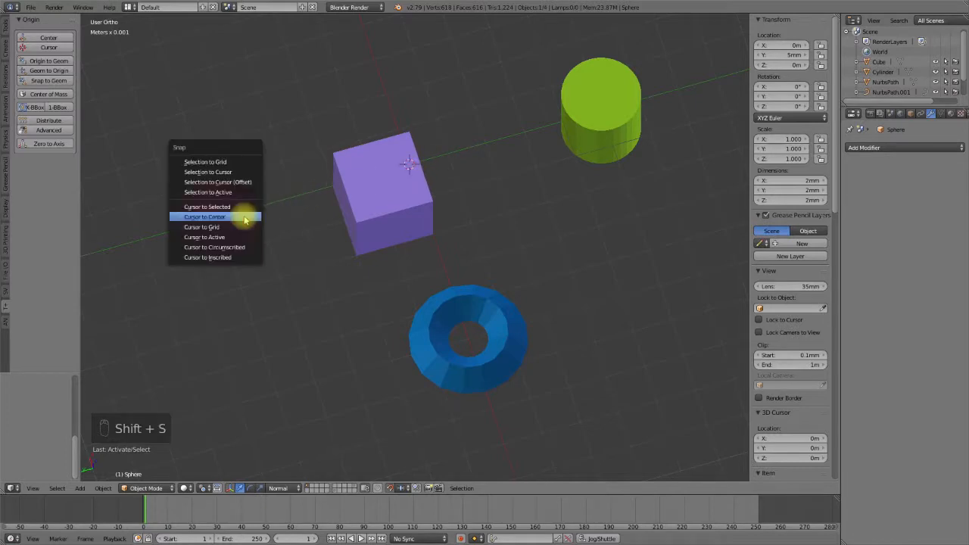
pyautogui.click(245, 217)
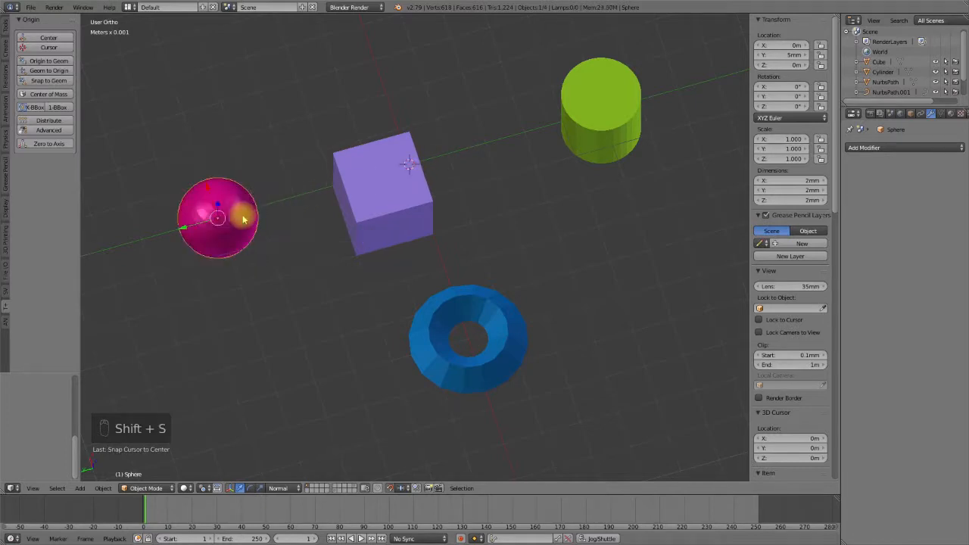
pyautogui.hotkey('shift', 's')
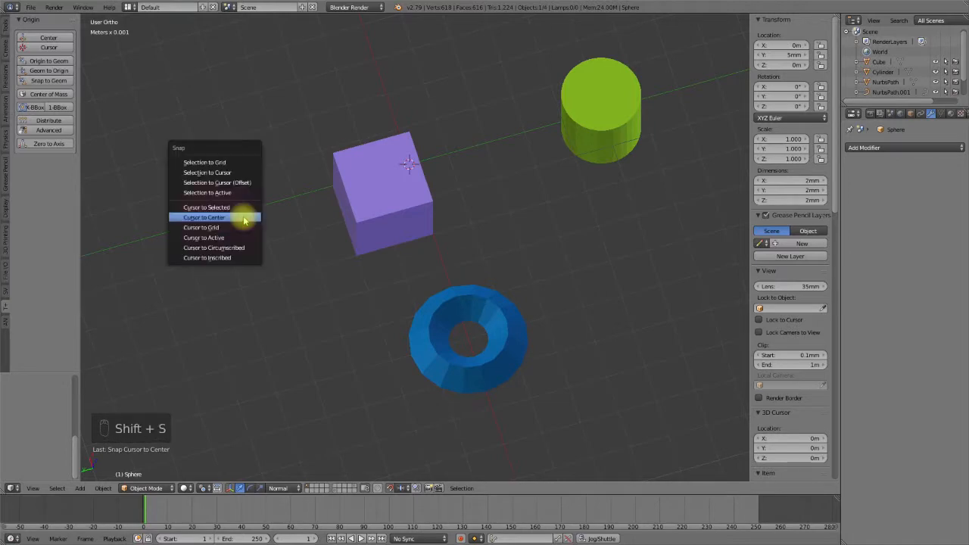
pyautogui.click(244, 208)
# Set the green cylinder's origin to the 3D cursor at the sphere and test rotating the cylinder around the Z axis
pyautogui.rightClick(598, 114)
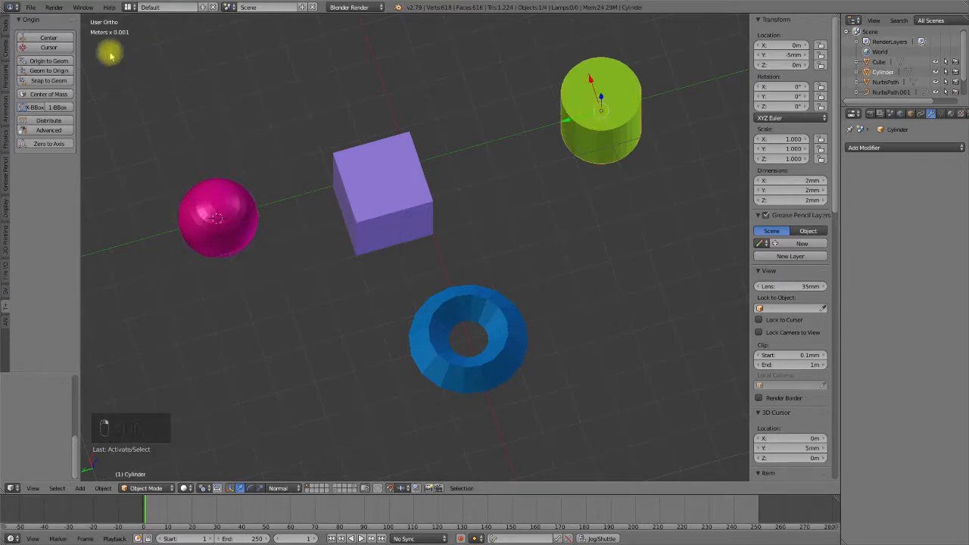
pyautogui.click(54, 49)
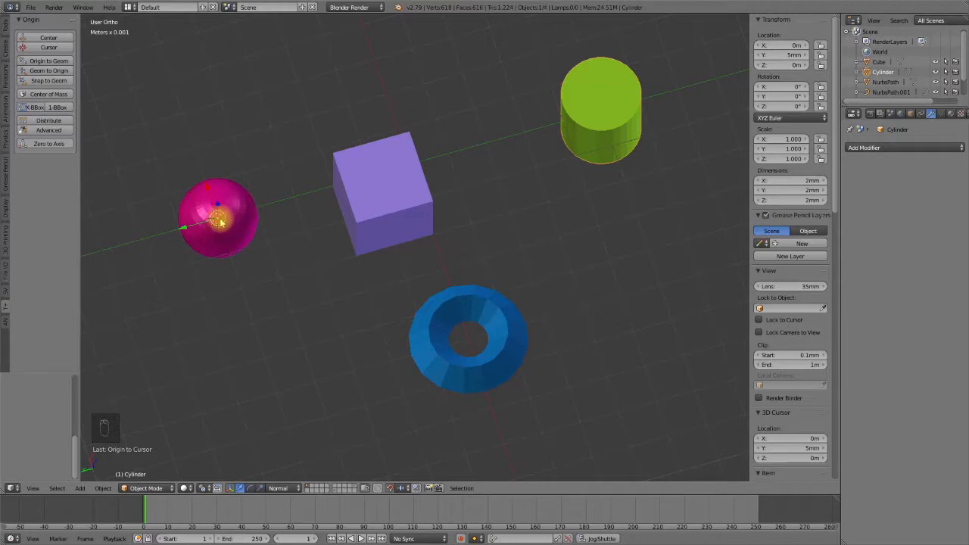
pyautogui.press('r')
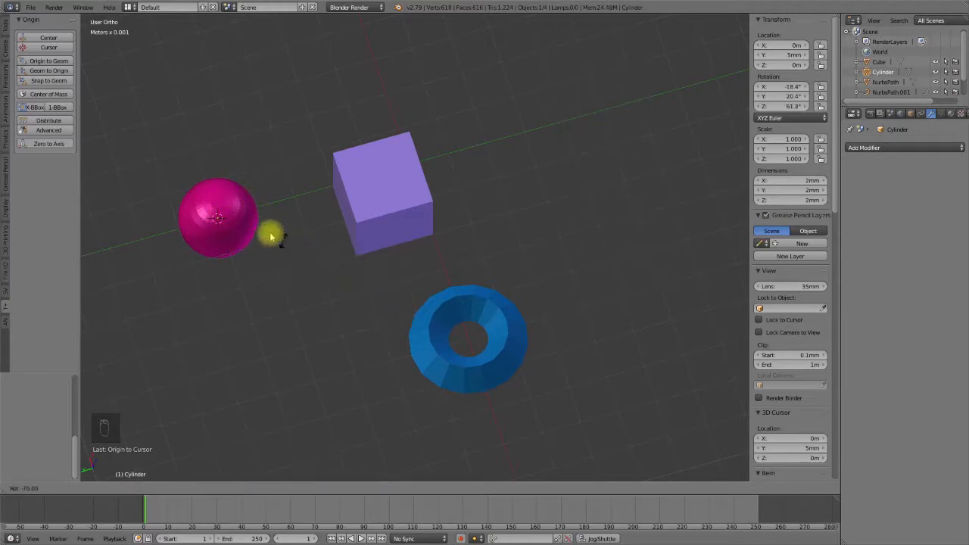
pyautogui.rightClick(248, 210)
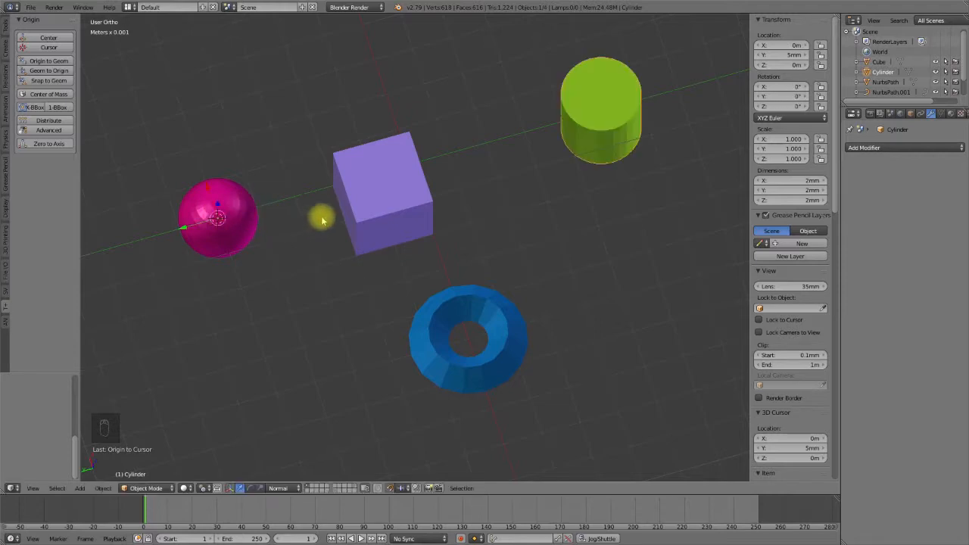
pyautogui.press('r')
pyautogui.press('z')
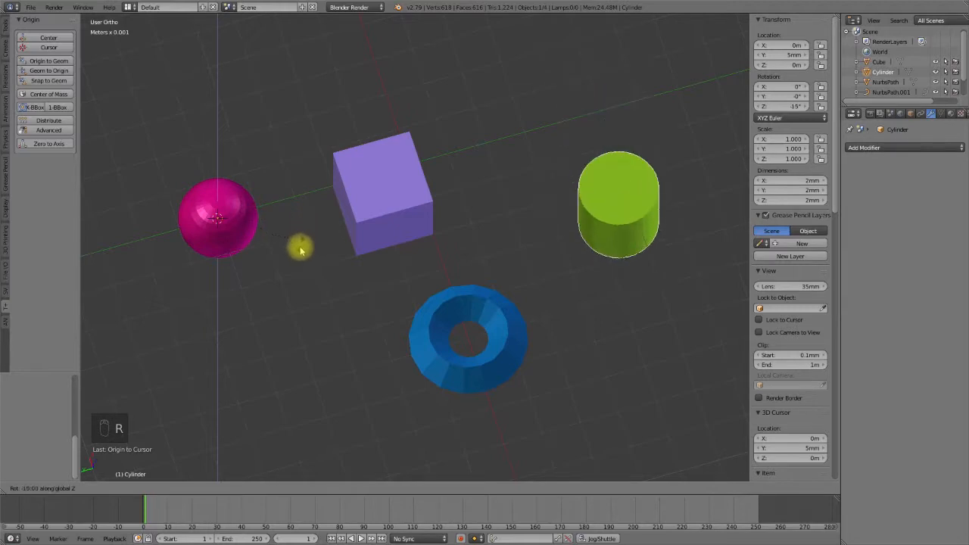
pyautogui.click(297, 215)
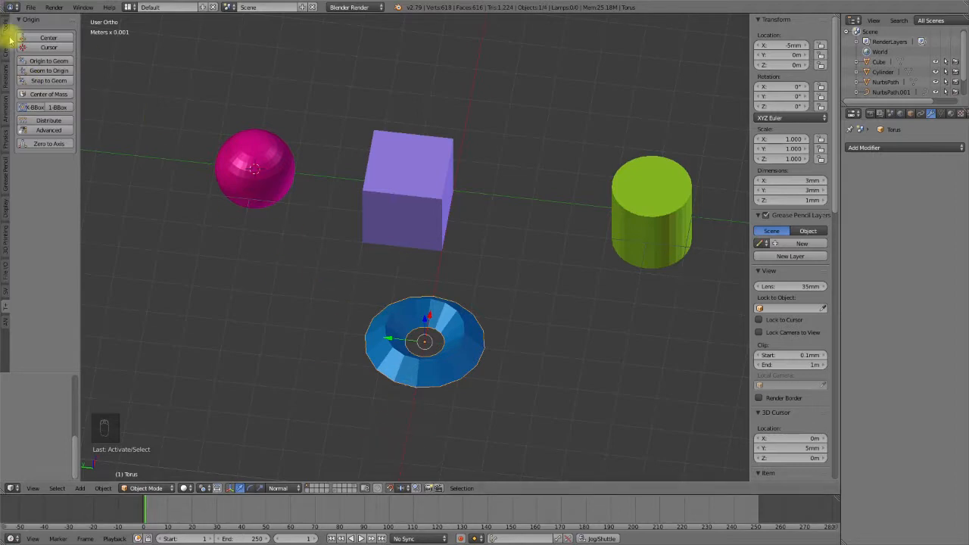
# Set the snap element to Vertex and try snapping the torus's origin to one of its vertices
pyautogui.click(402, 487)
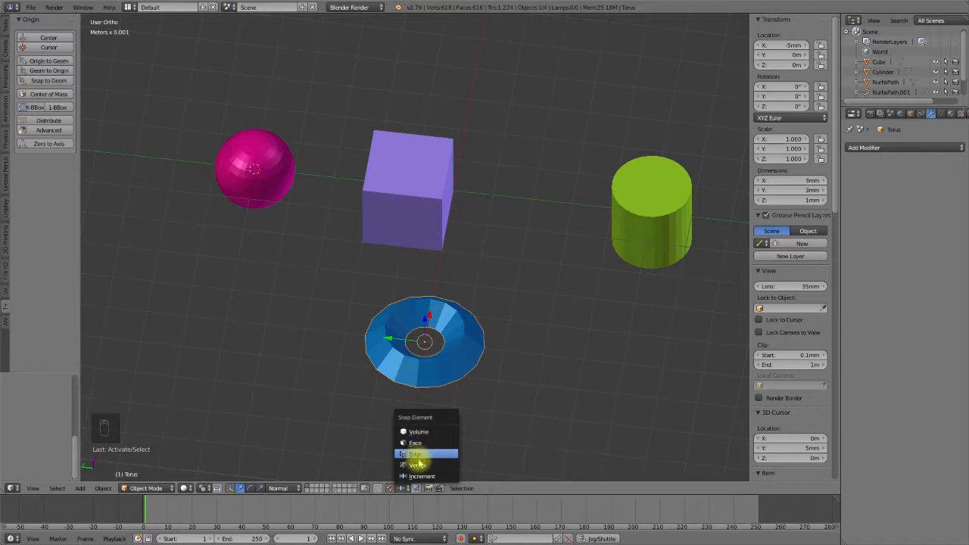
pyautogui.click(416, 464)
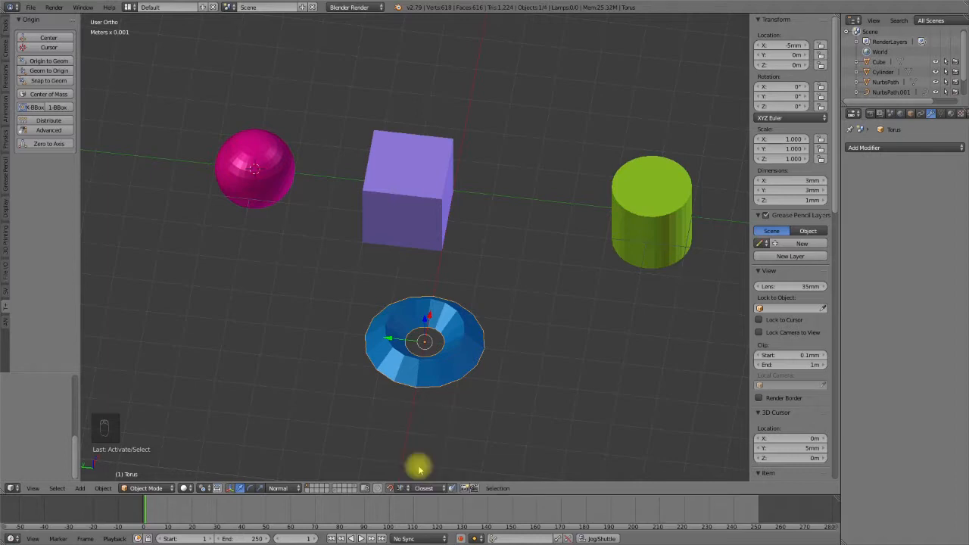
pyautogui.click(41, 78)
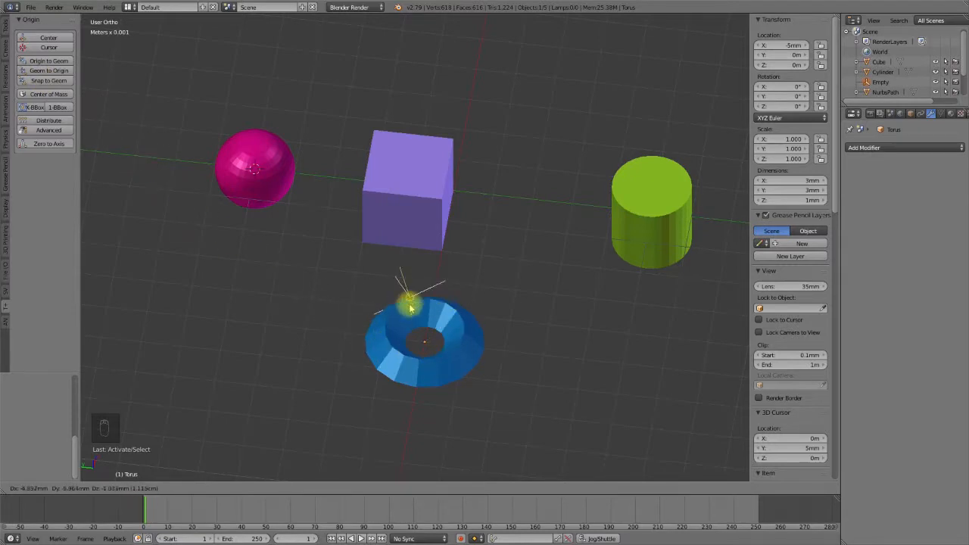
pyautogui.rightClick(402, 437)
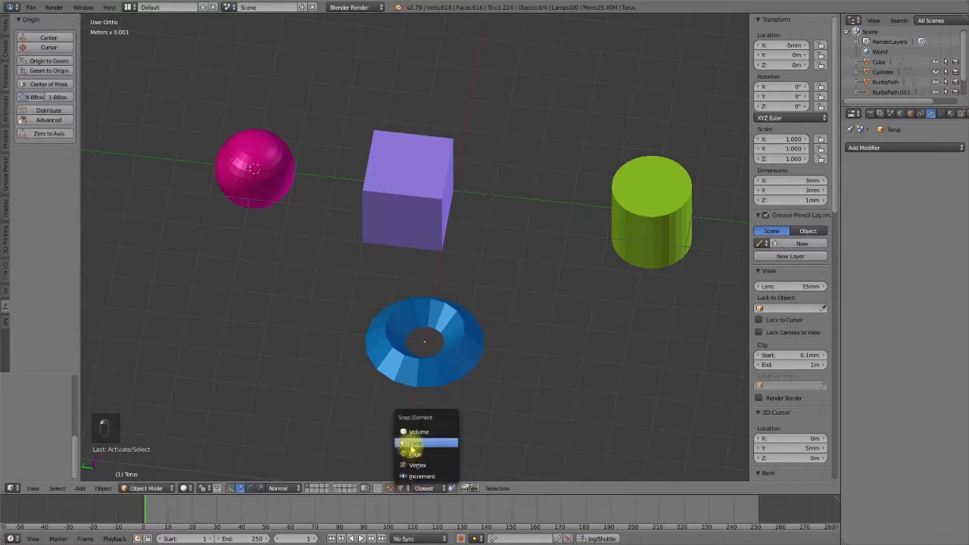
# Set the snap element to Face and snap the torus's origin onto a face of its outer surface
pyautogui.click(410, 442)
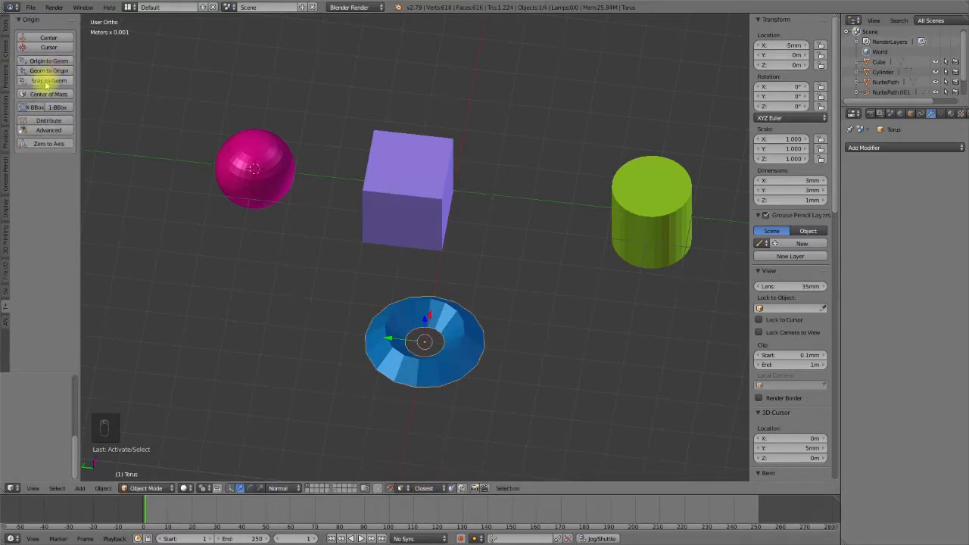
pyautogui.click(48, 80)
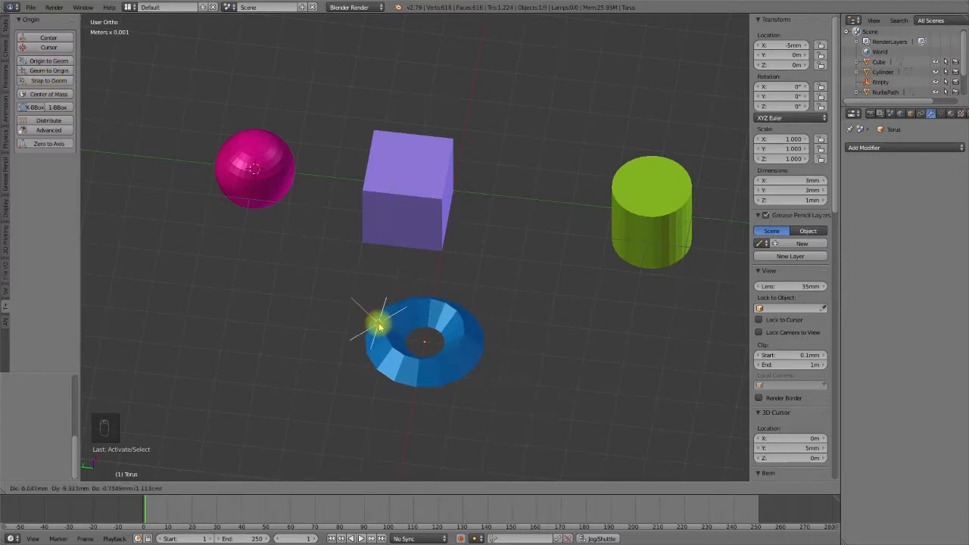
pyautogui.click(390, 362)
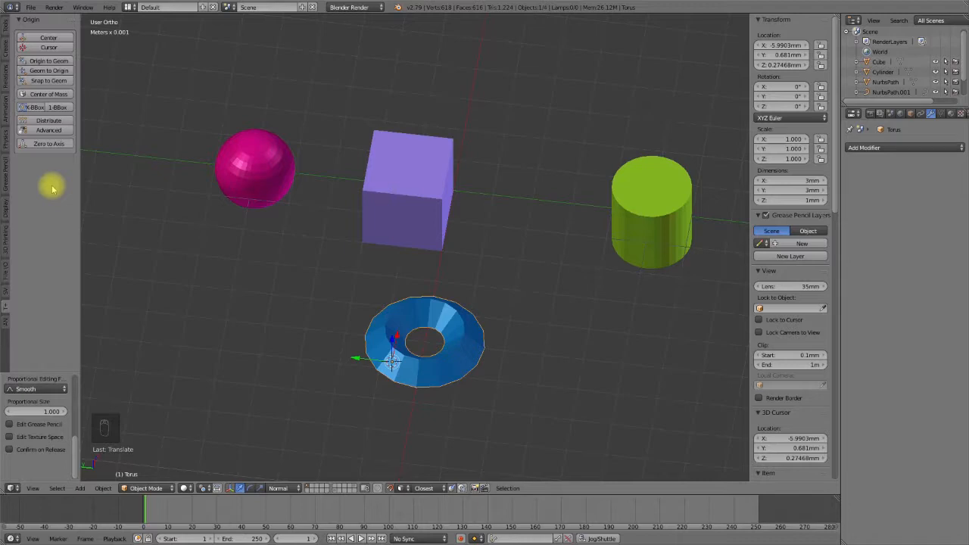
# Select only the cube, leaving the cylinder and sphere out of the selection
pyautogui.click(102, 174)
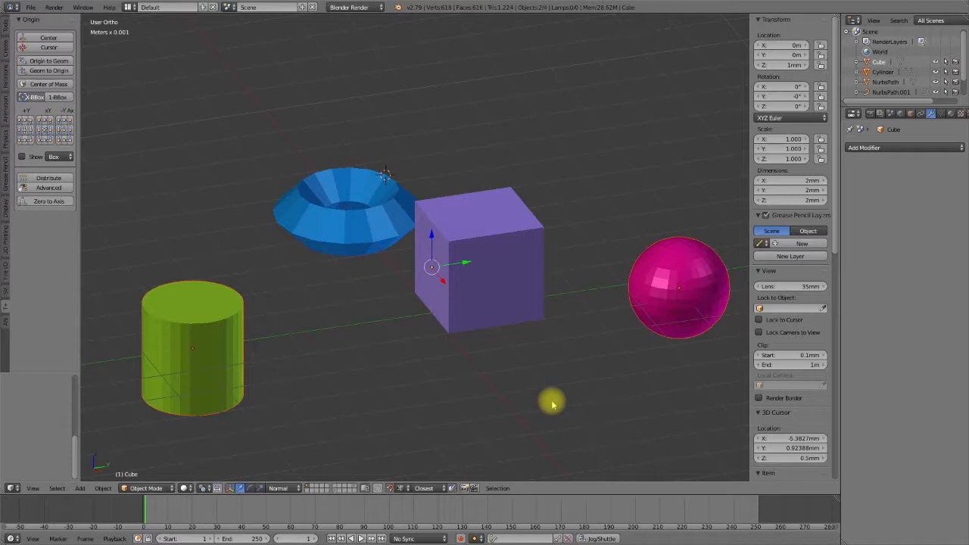
pyautogui.click(520, 301)
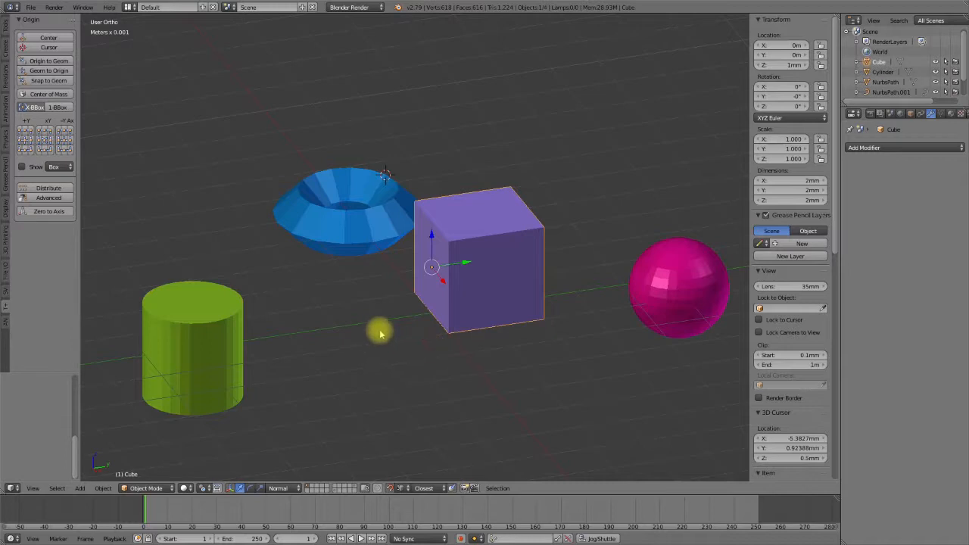
pyautogui.hotkey('shift', 's')
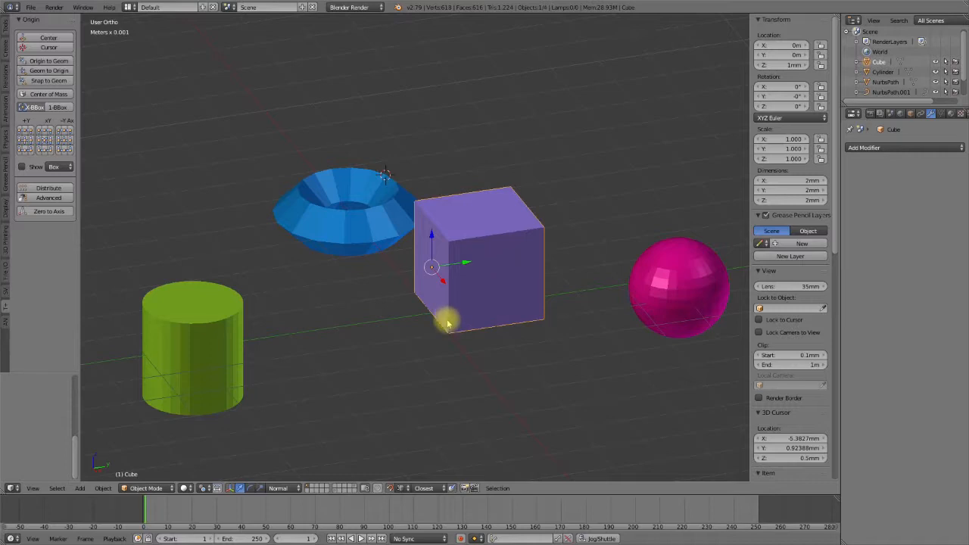
# Snap the cube's origin onto its side face and test moving the cube to the 3D cursor with Selection to Cursor
pyautogui.click(433, 269)
pyautogui.hotkey('shift', 's')
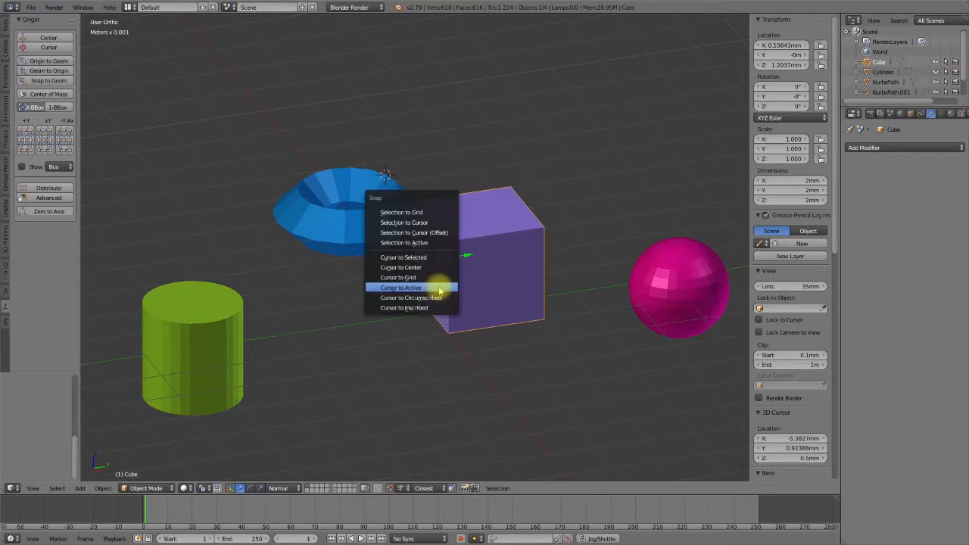
pyautogui.click(420, 222)
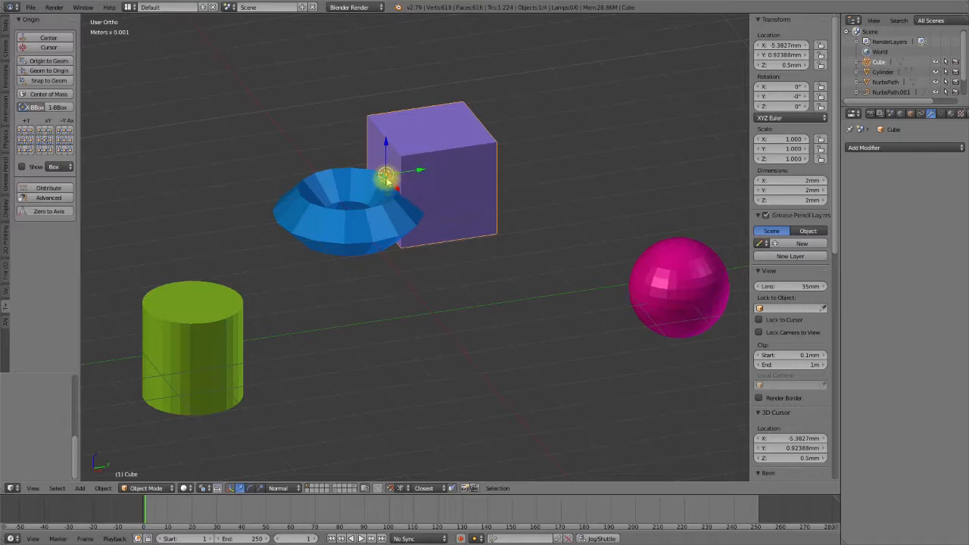
pyautogui.moveTo(386, 178); pyautogui.dragTo(434, 262)
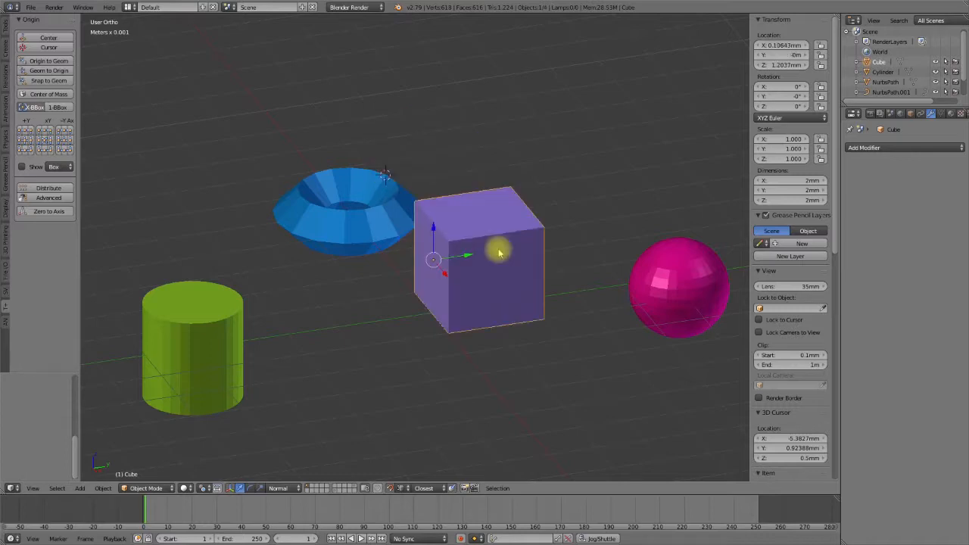
# Try snapping the cube and sphere together onto the 3D cursor with Selection to Cursor and undo the move
pyautogui.keyDown('shift'); pyautogui.rightClick(712, 296); pyautogui.keyUp('shift')
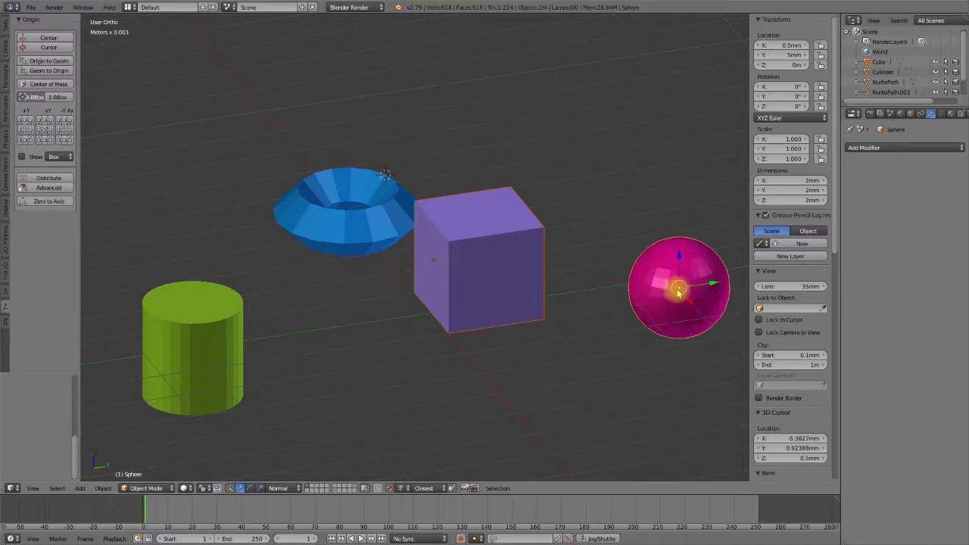
pyautogui.hotkey('shift', 's')
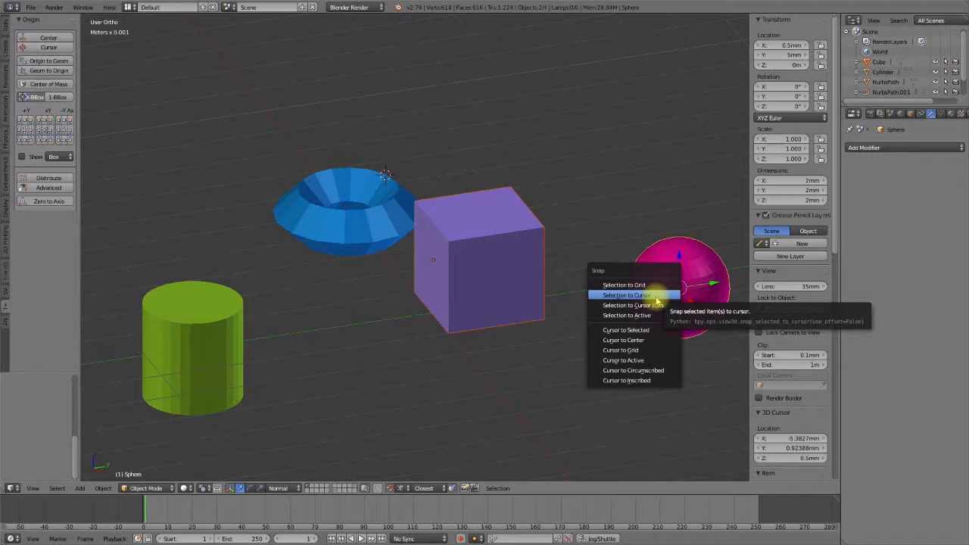
pyautogui.click(655, 296)
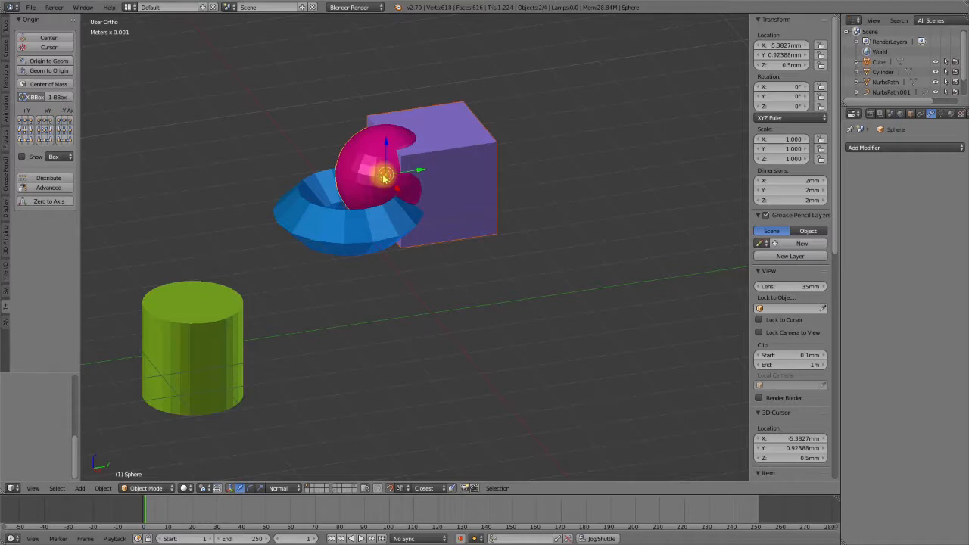
pyautogui.hotkey('ctrl', 'z')
# Try Selection to Cursor (Offset) on the cube and sphere with the sphere active, and undo it
pyautogui.hotkey('shift', 's')
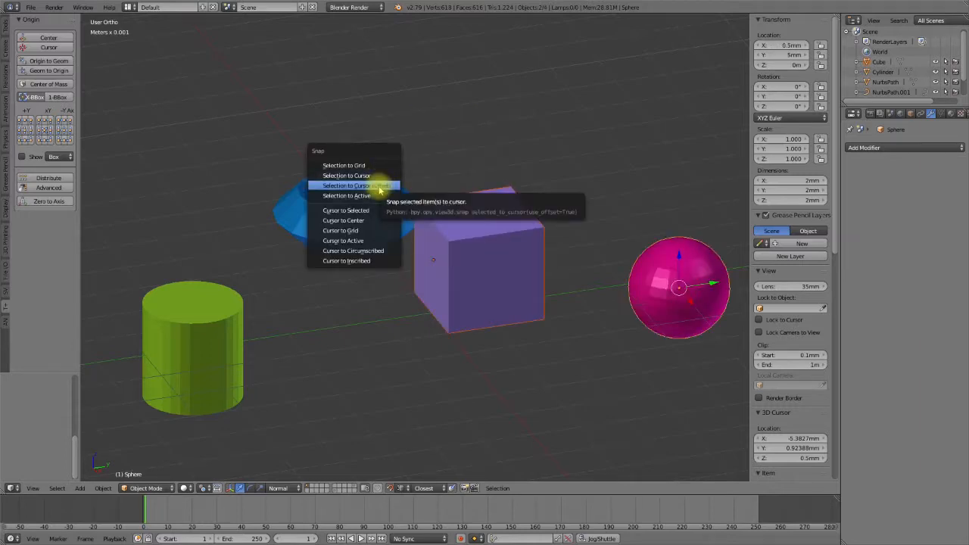
pyautogui.click(380, 190)
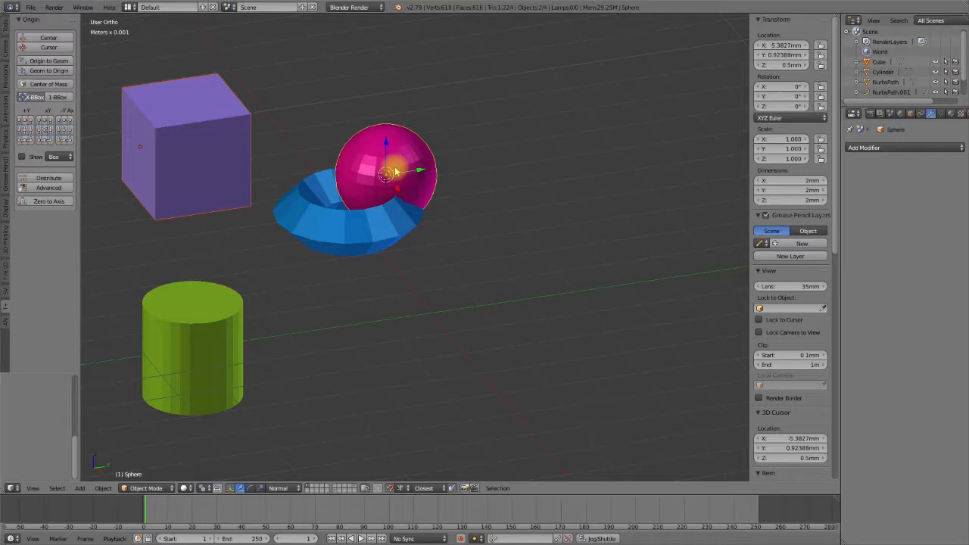
pyautogui.hotkey('ctrl', 'z')
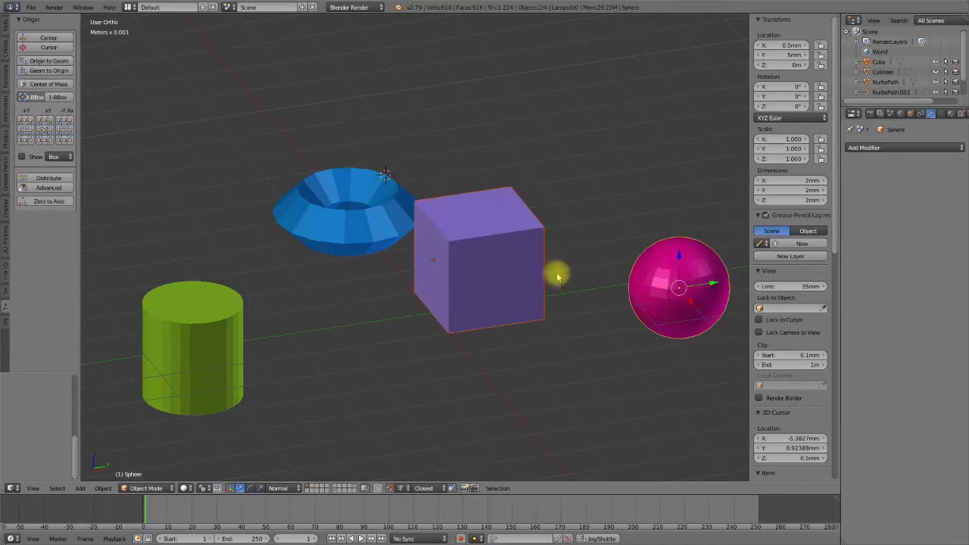
# Make the cube the active object, try Selection to Cursor (Offset) on it and the sphere, and undo it
pyautogui.rightClick(507, 268)
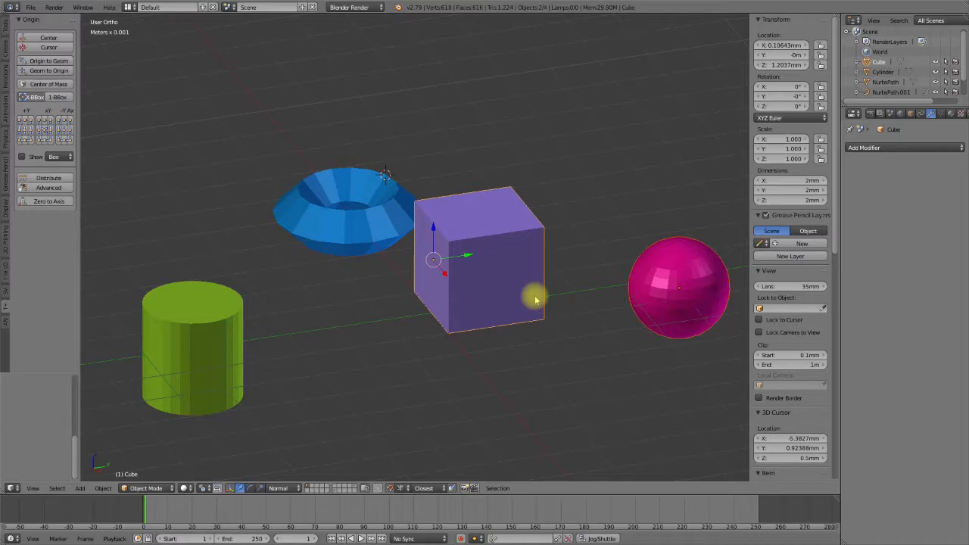
pyautogui.hotkey('shift', 's')
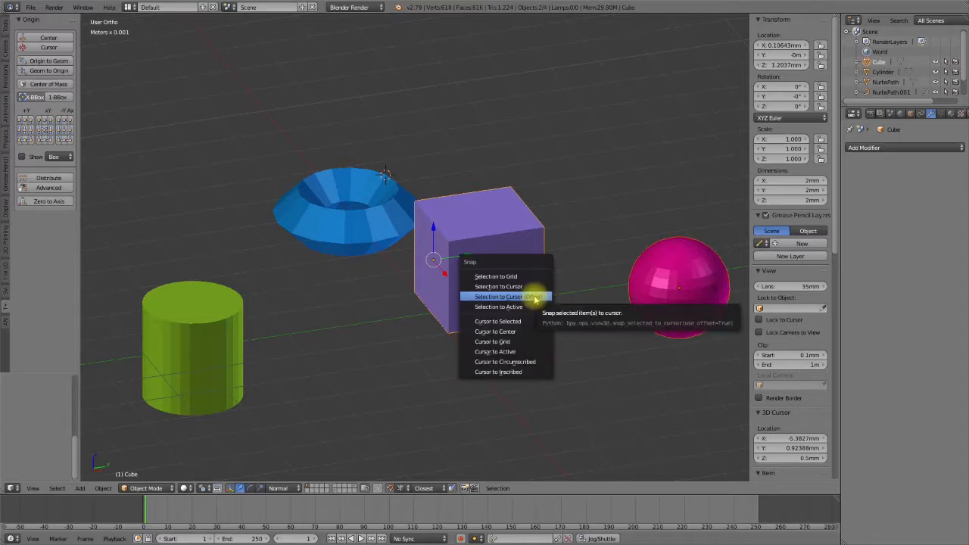
pyautogui.click(534, 297)
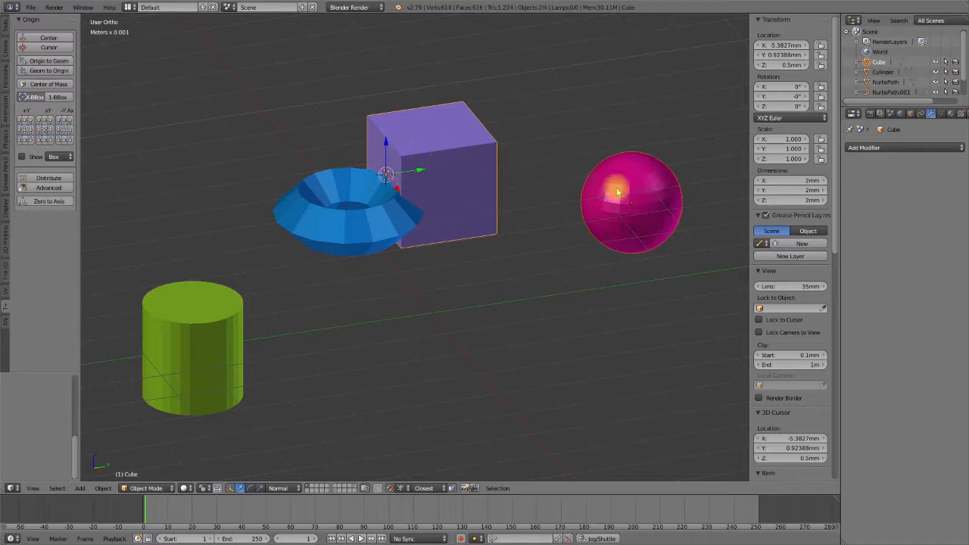
pyautogui.hotkey('ctrl', 'z')
pyautogui.hotkey('ctrl', 'z')
# Try a snap operation on the cylinder, cube and sphere together with the sphere active
pyautogui.rightClick(218, 372)
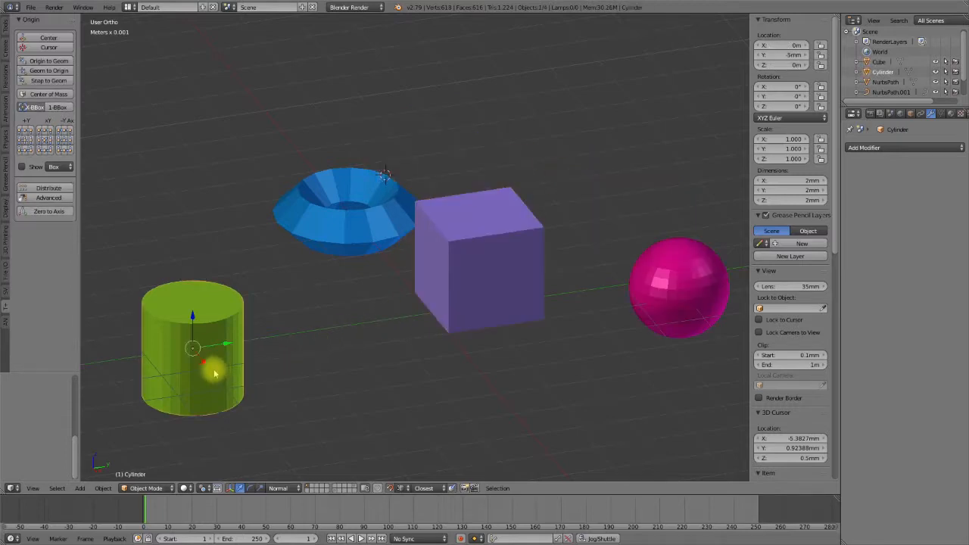
pyautogui.keyDown('shift'); pyautogui.rightClick(513, 296); pyautogui.keyUp('shift')
pyautogui.keyDown('shift'); pyautogui.rightClick(673, 299); pyautogui.keyUp('shift')
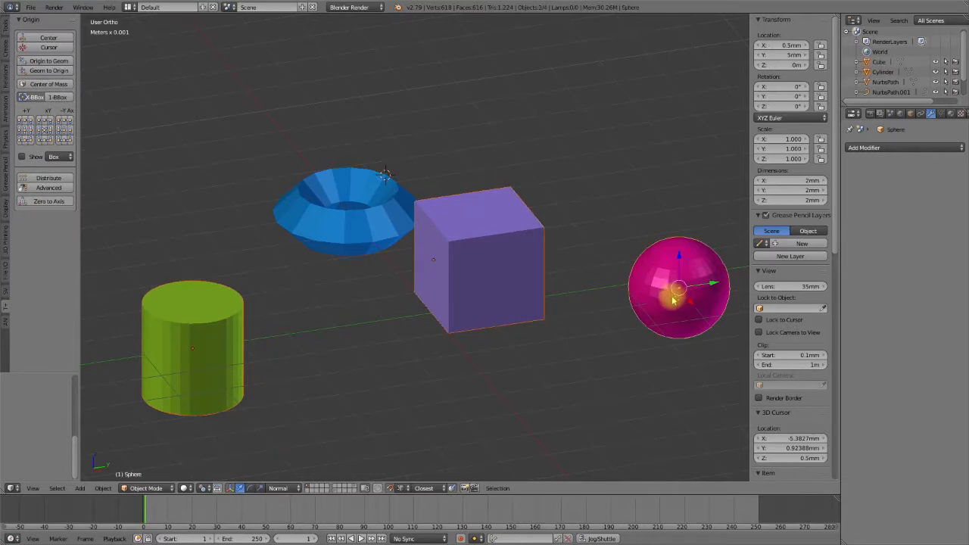
pyautogui.hotkey('shift', 's')
pyautogui.click(378, 381)
pyautogui.scroll(-4, 379, 381)
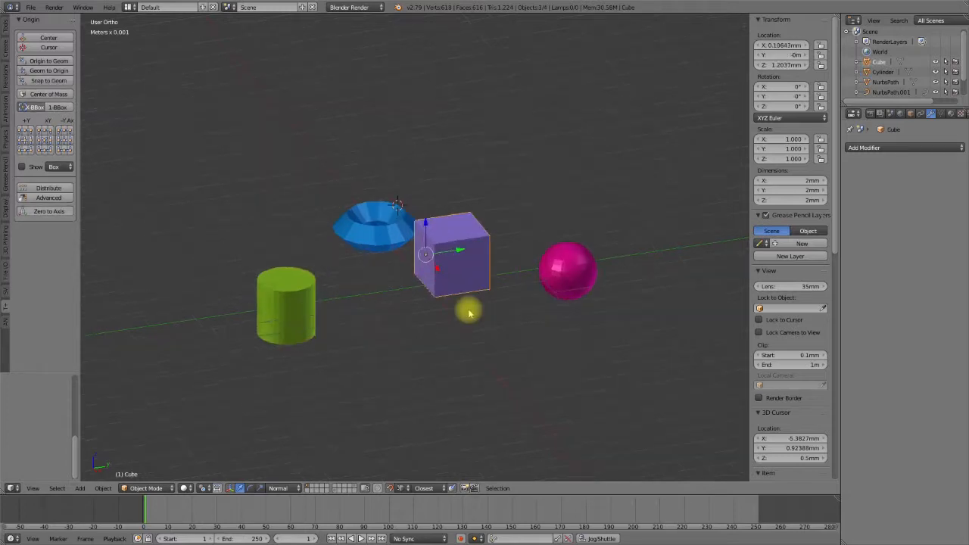
pyautogui.scroll(2, 467, 308)
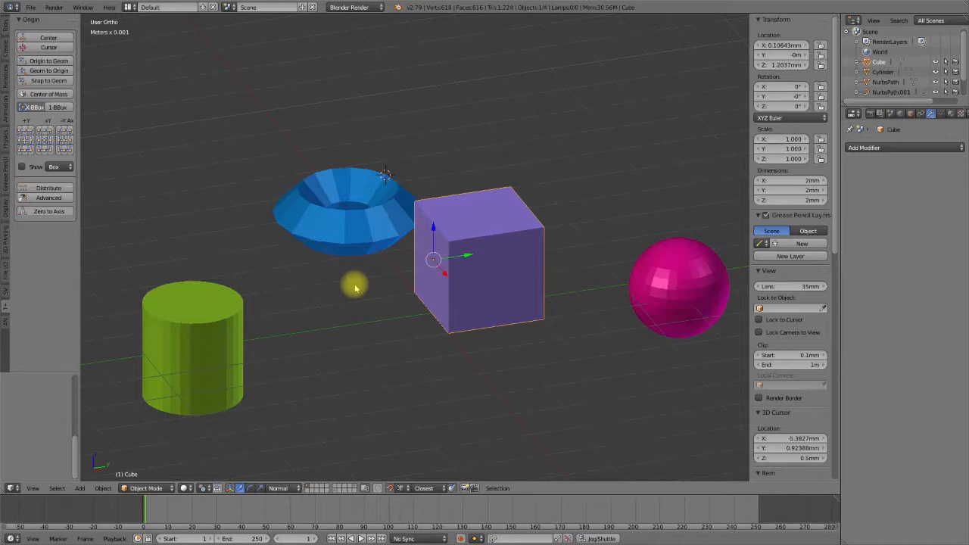
# Add two arrow empties, one at the 3D cursor and one standing free above the cube
pyautogui.hotkey('shift', 'a')
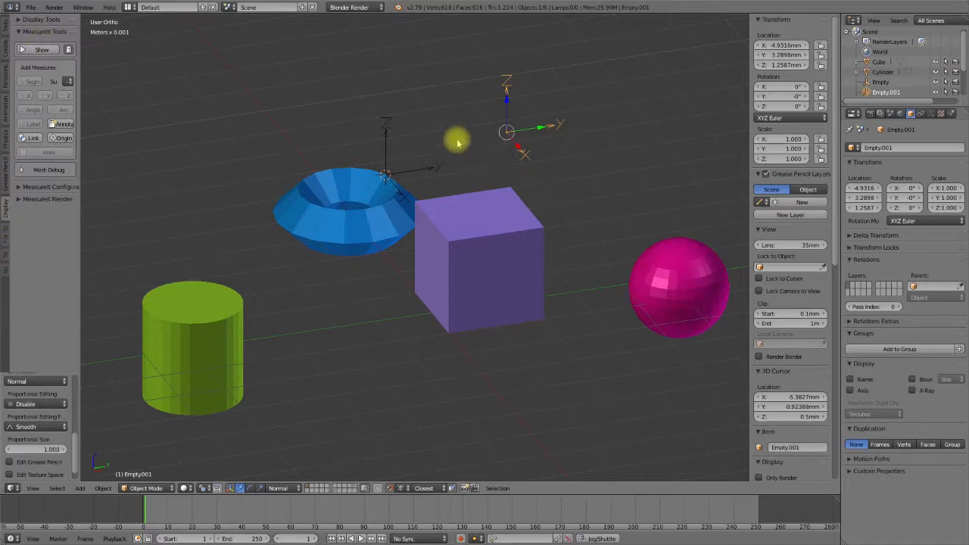
# Snap the cube's origin to its top corner beside the torus with Snap to Geom
pyautogui.rightClick(491, 220)
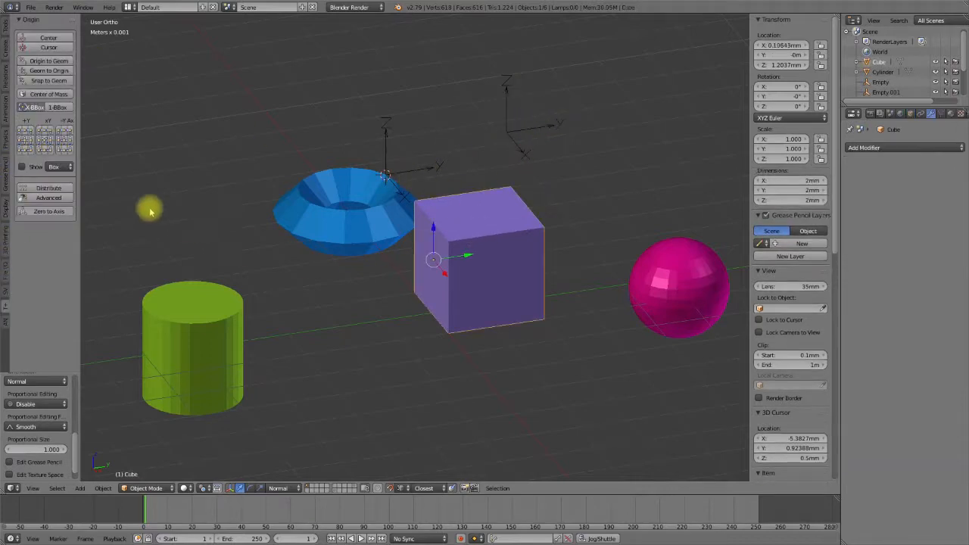
pyautogui.click(41, 82)
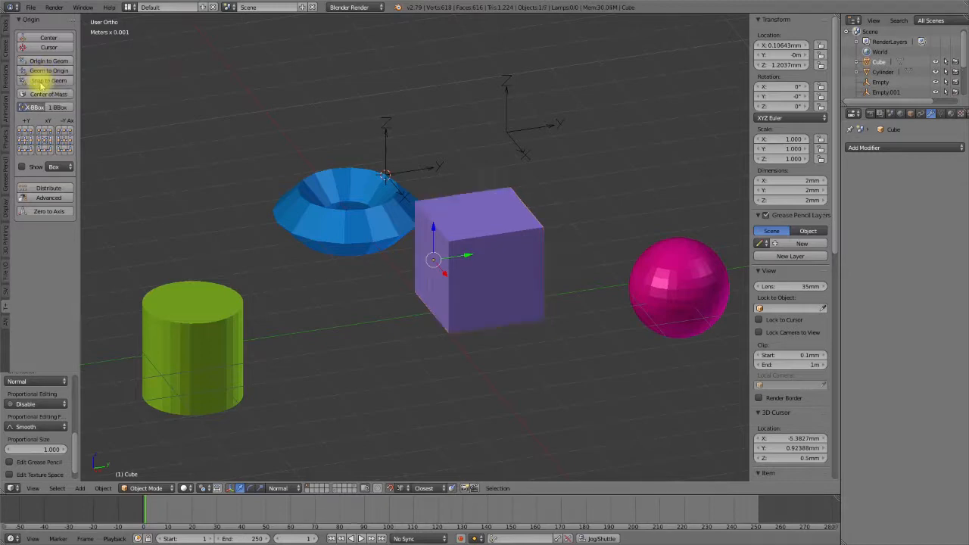
pyautogui.click(403, 209)
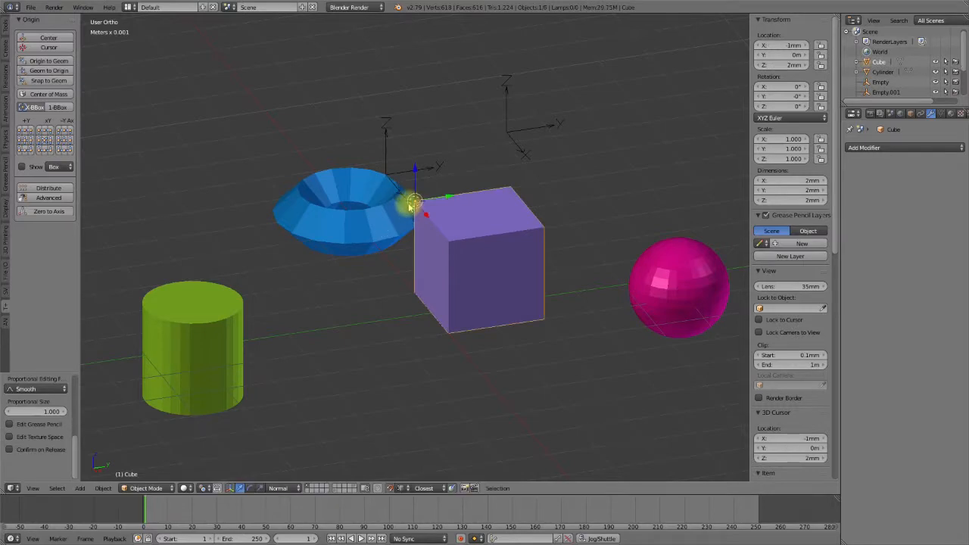
# Move the empty at the torus to the 3D cursor on the cube's corner with Selection to Cursor
pyautogui.rightClick(396, 174)
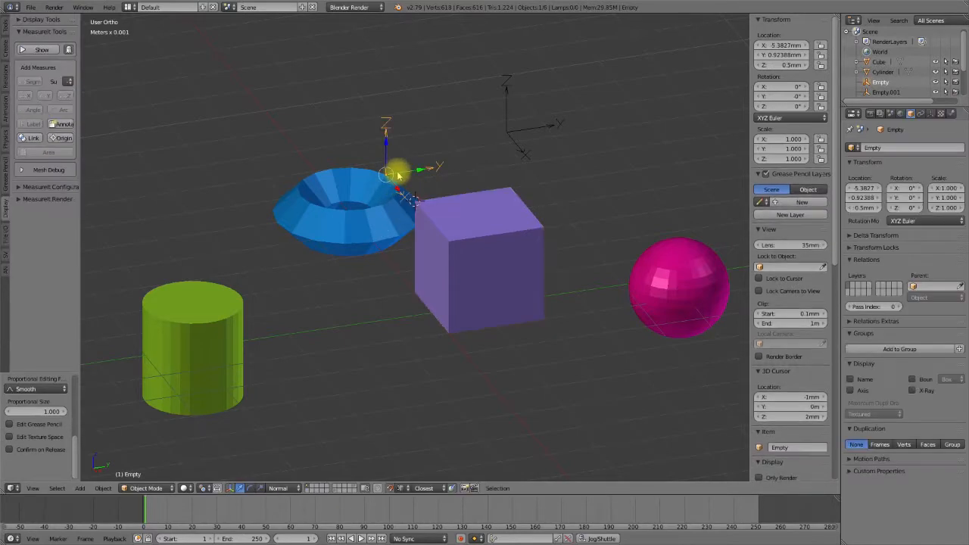
pyautogui.hotkey('shift', 's')
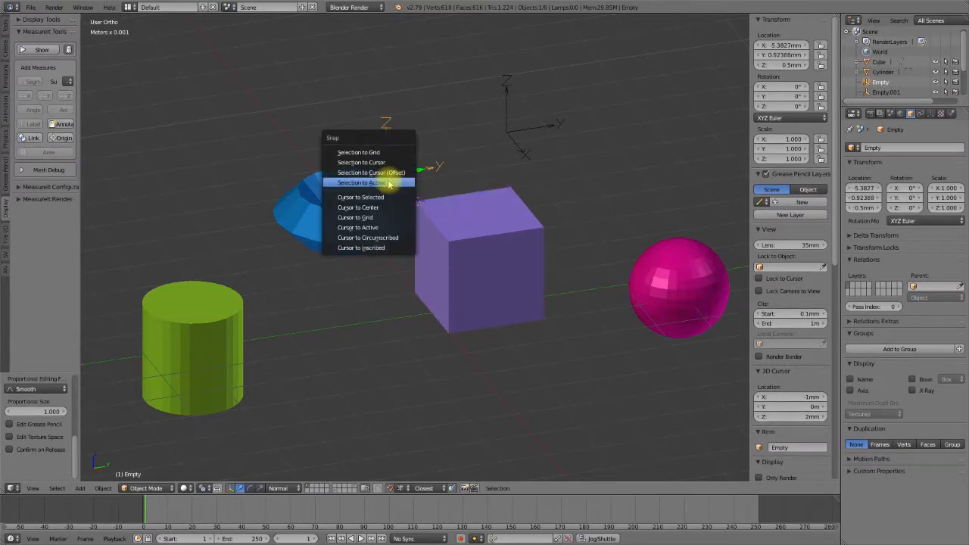
pyautogui.click(389, 184)
pyautogui.hotkey('shift', 's')
pyautogui.click(381, 159)
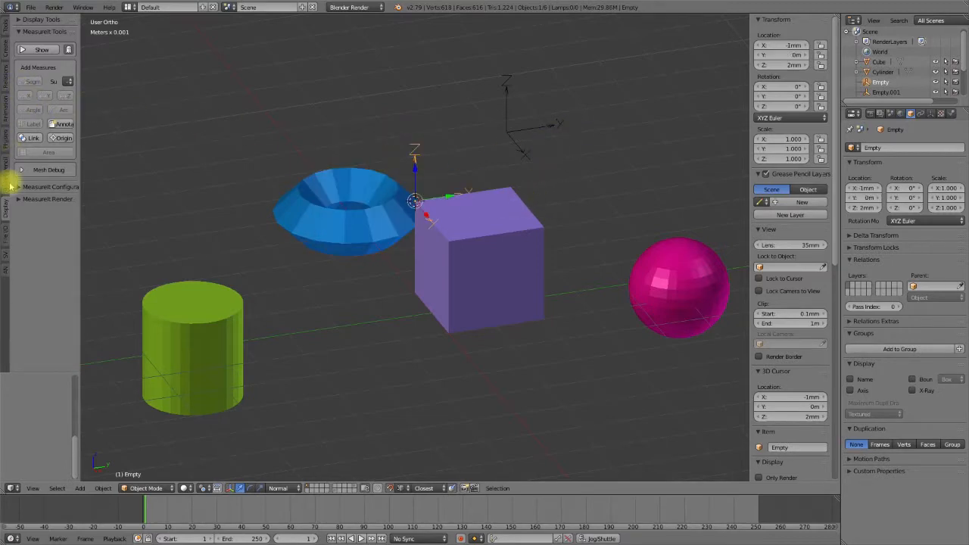
# Snap the cube's origin to its top corner nearest the sphere with Snap to Geom
pyautogui.rightClick(505, 227)
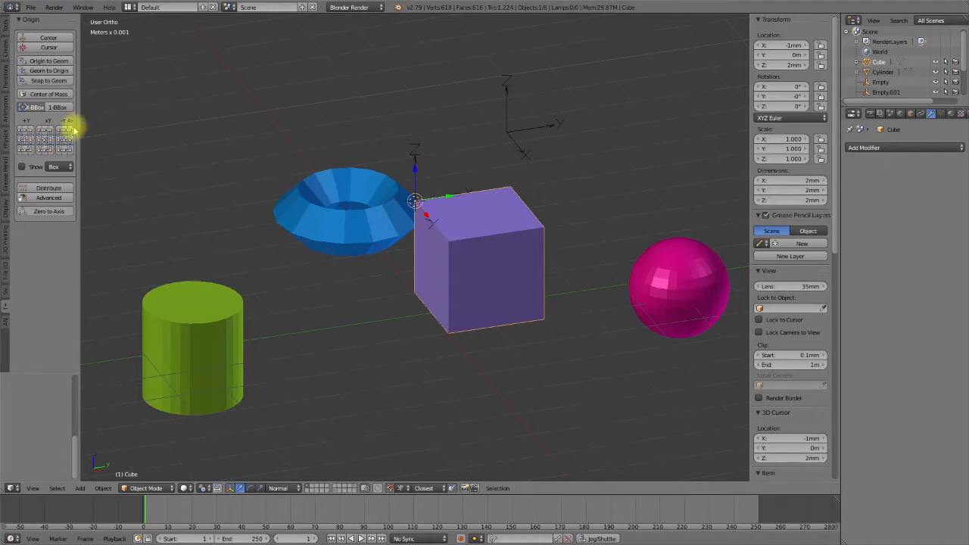
pyautogui.click(35, 79)
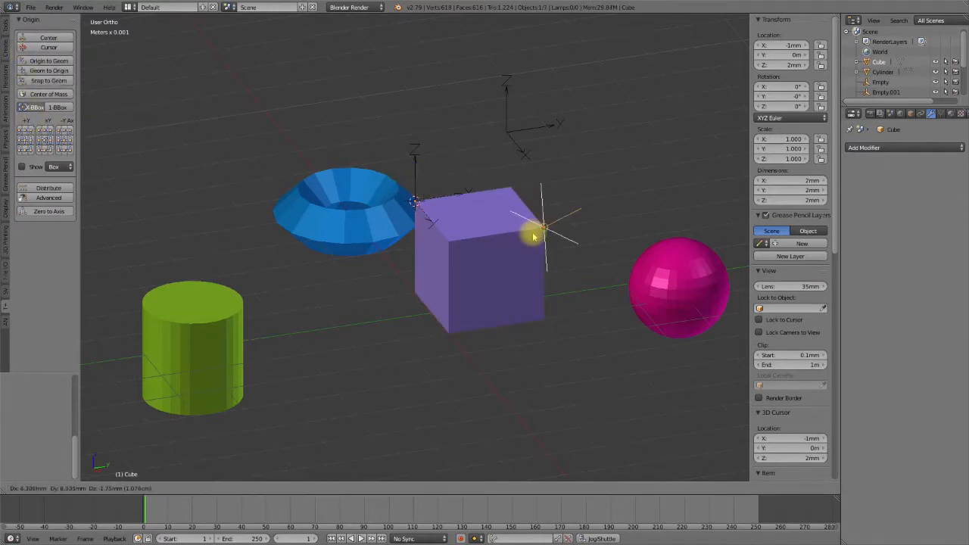
pyautogui.click(534, 237)
# Move the free-standing empty to the 3D cursor on the cube's corner nearest the sphere
pyautogui.rightClick(516, 140)
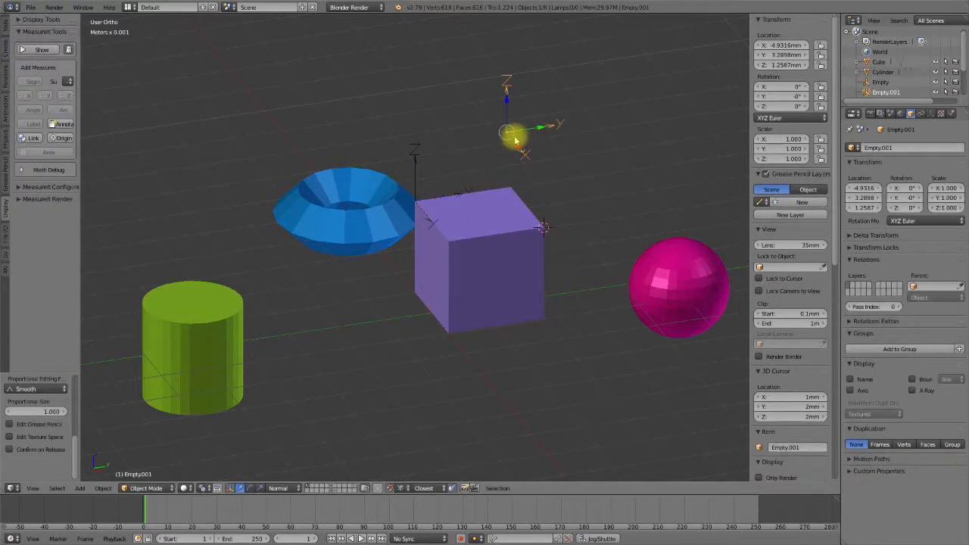
pyautogui.hotkey('shift', 's')
pyautogui.click(462, 122)
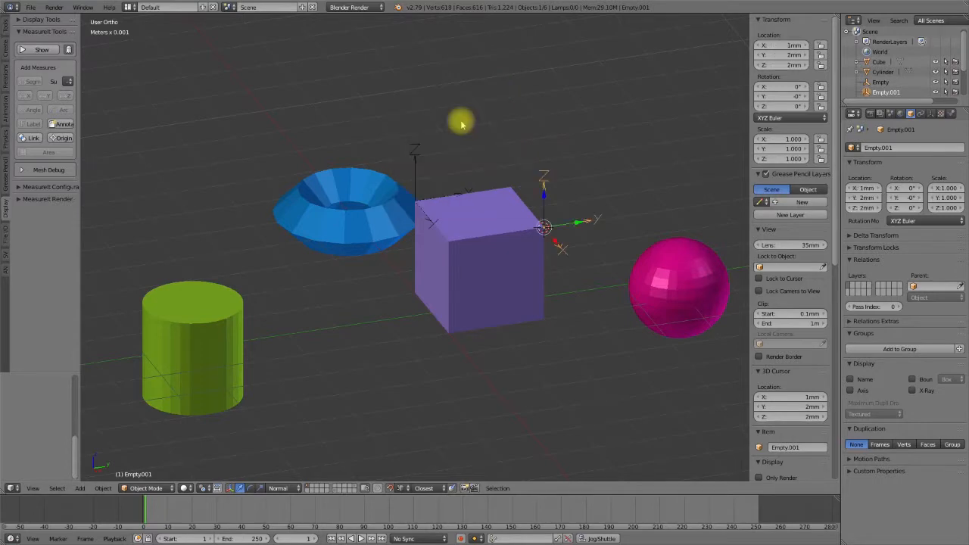
pyautogui.rightClick(424, 203)
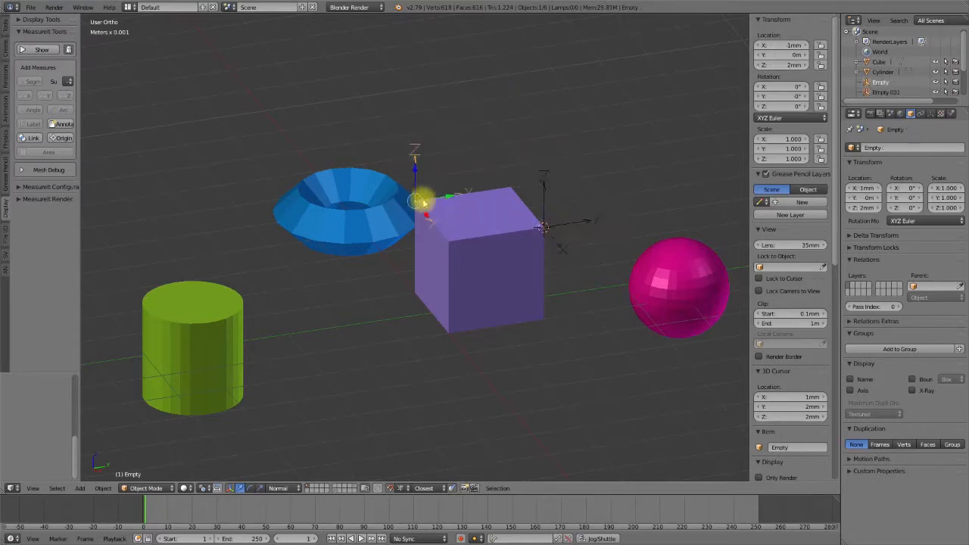
pyautogui.rightClick(545, 227)
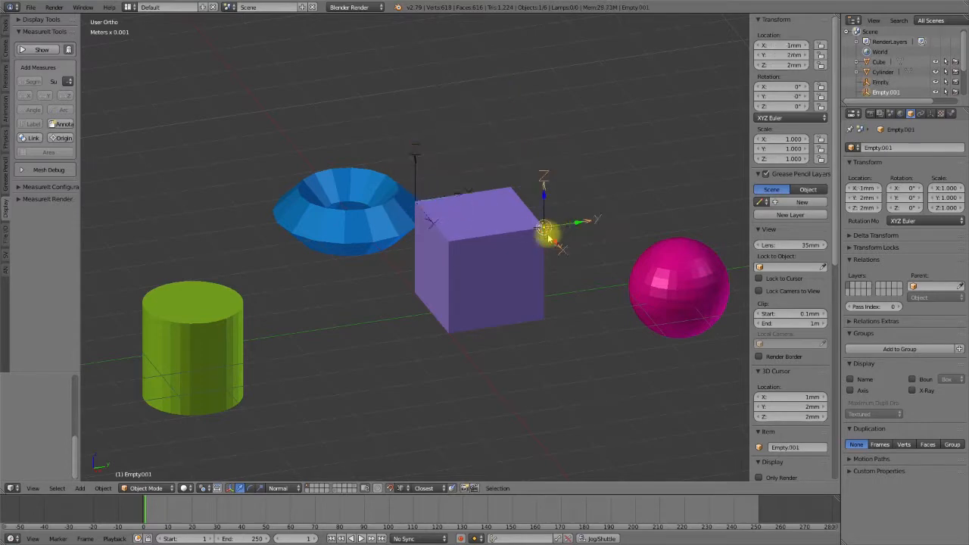
pyautogui.rightClick(418, 199)
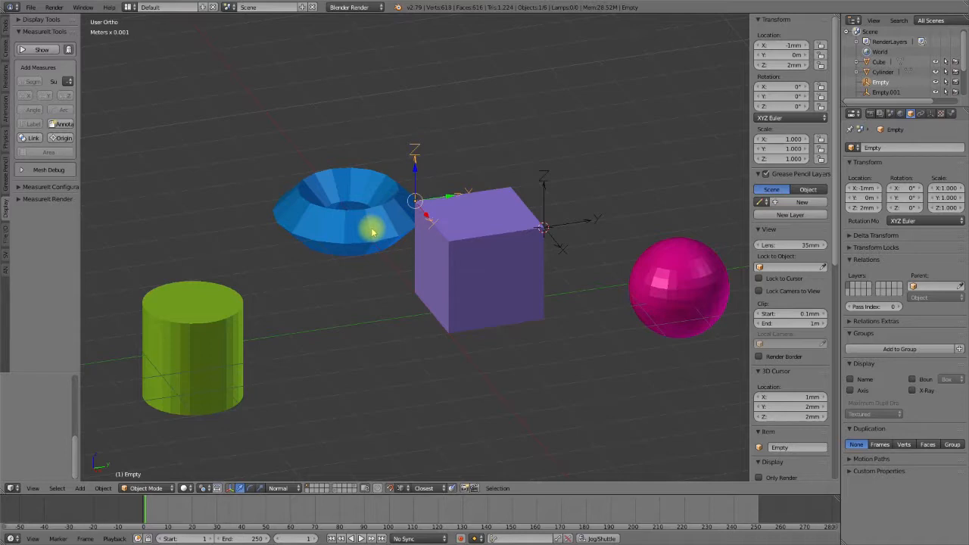
# Set the sphere's origin to its bottom centre and snap the sphere to the empty on the cube's nearest corner with Selection to Active
pyautogui.rightClick(677, 287)
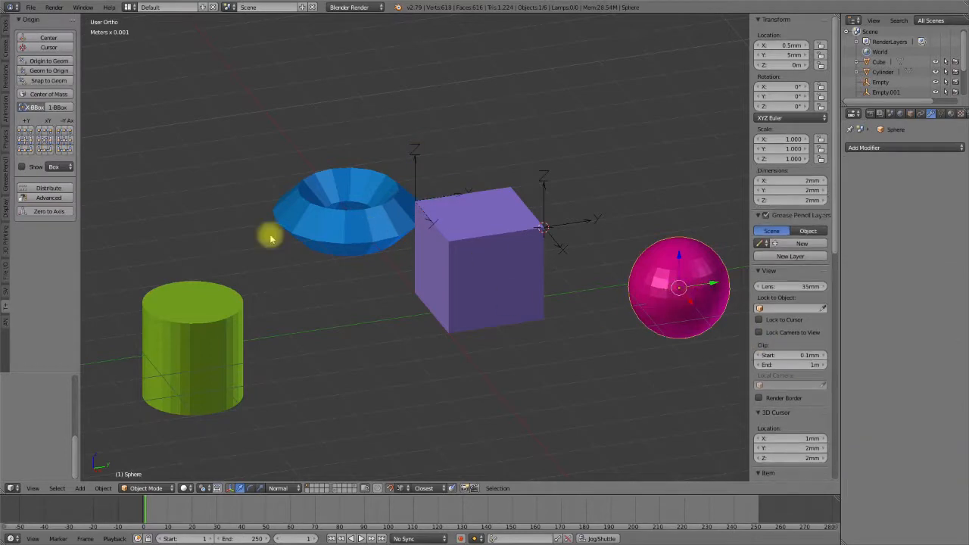
pyautogui.click(57, 126)
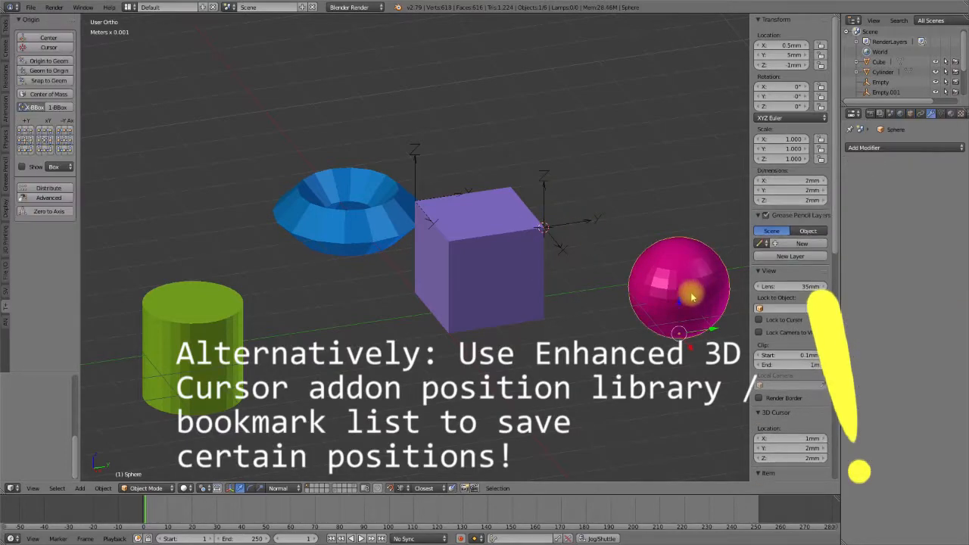
pyautogui.rightClick(564, 224)
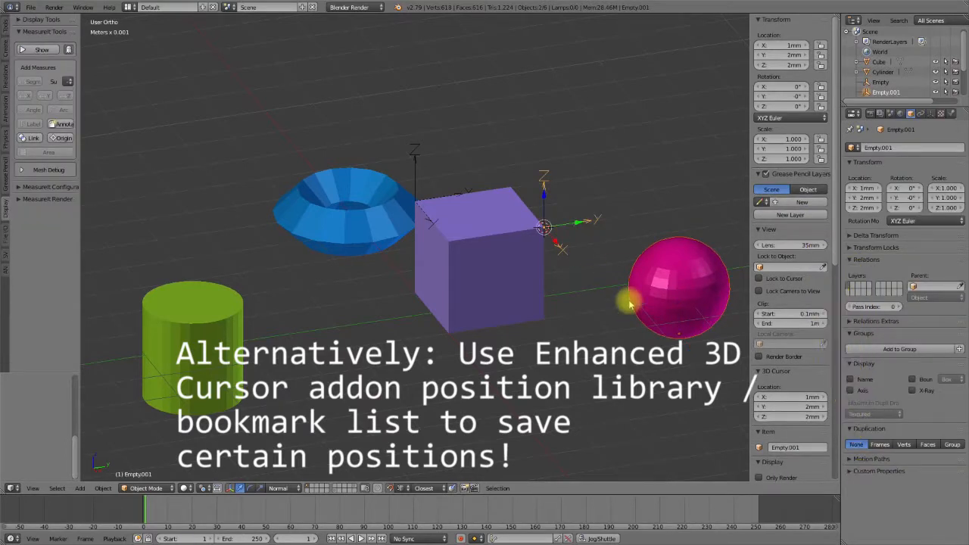
pyautogui.hotkey('shift', 's')
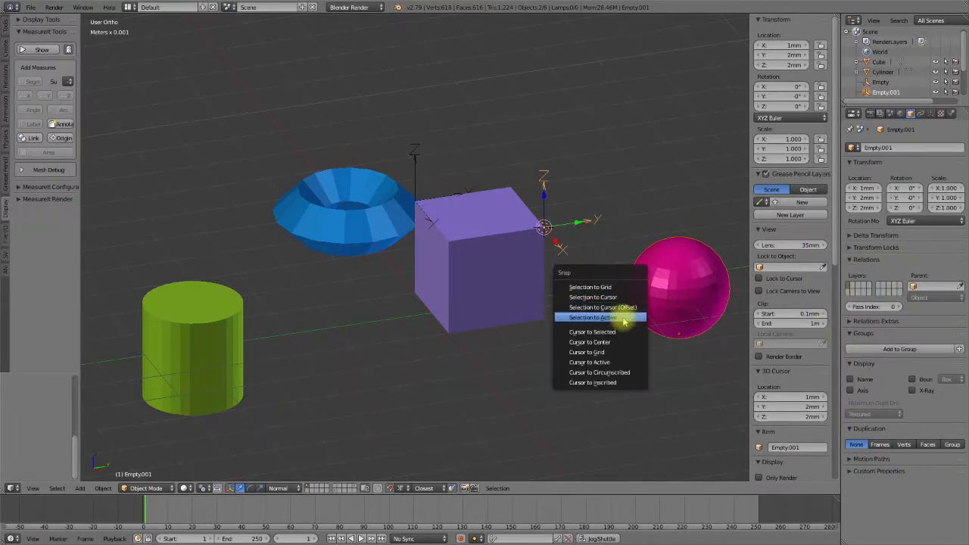
pyautogui.click(623, 318)
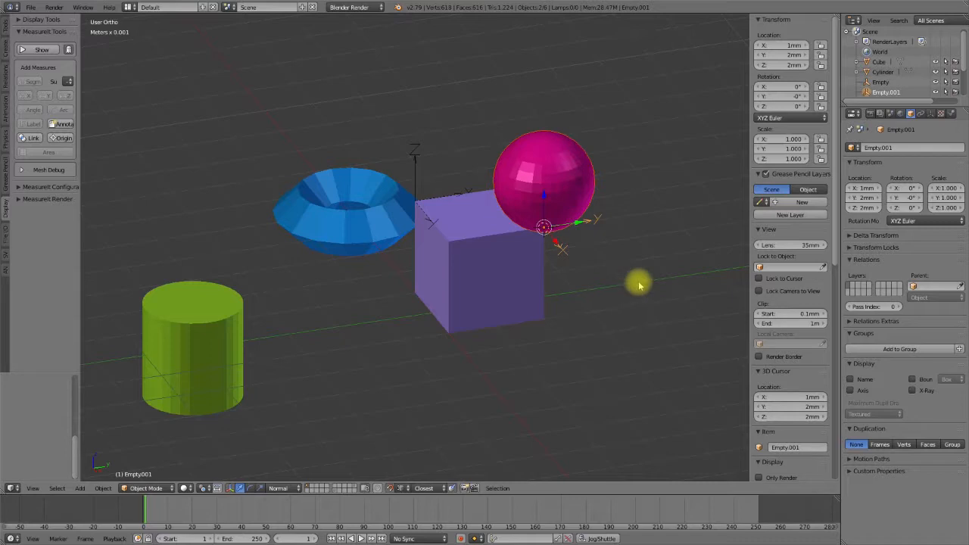
# Scale the sphere and its empty to 0.330 and snap a duplicate sphere to the empty on the cube's corner beside the torus with Selection to Active
pyautogui.press('s')
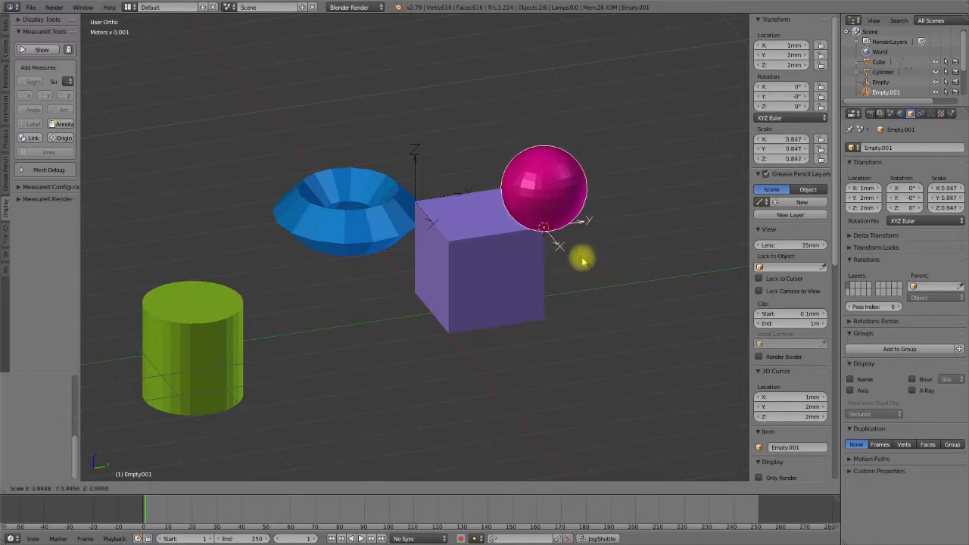
pyautogui.click(561, 241)
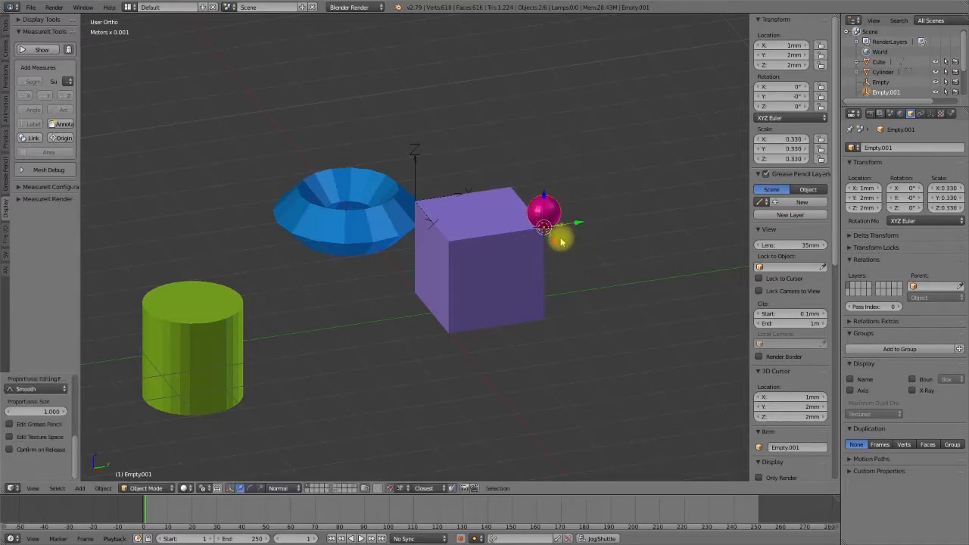
pyautogui.rightClick(557, 215)
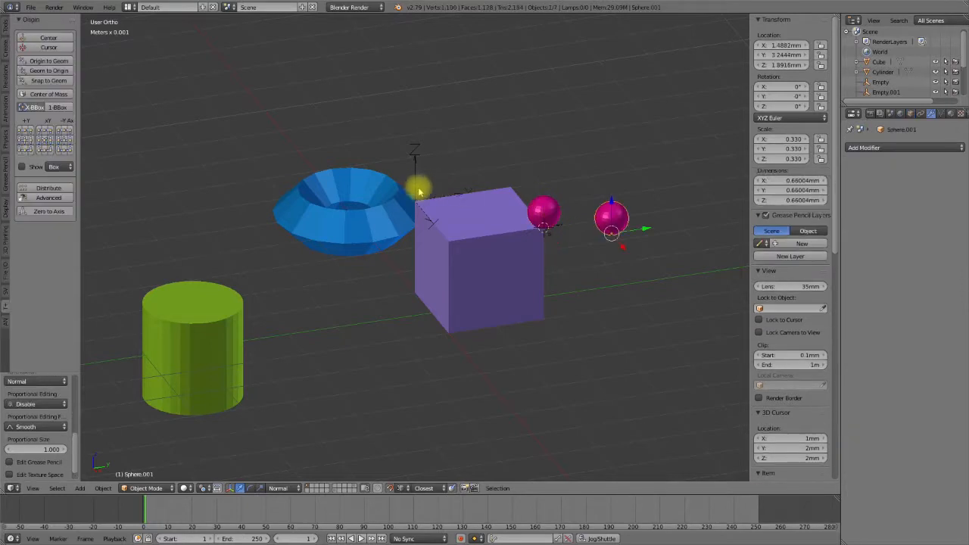
pyautogui.keyDown('shift'); pyautogui.rightClick(418, 191); pyautogui.keyUp('shift')
pyautogui.hotkey('shift', 's')
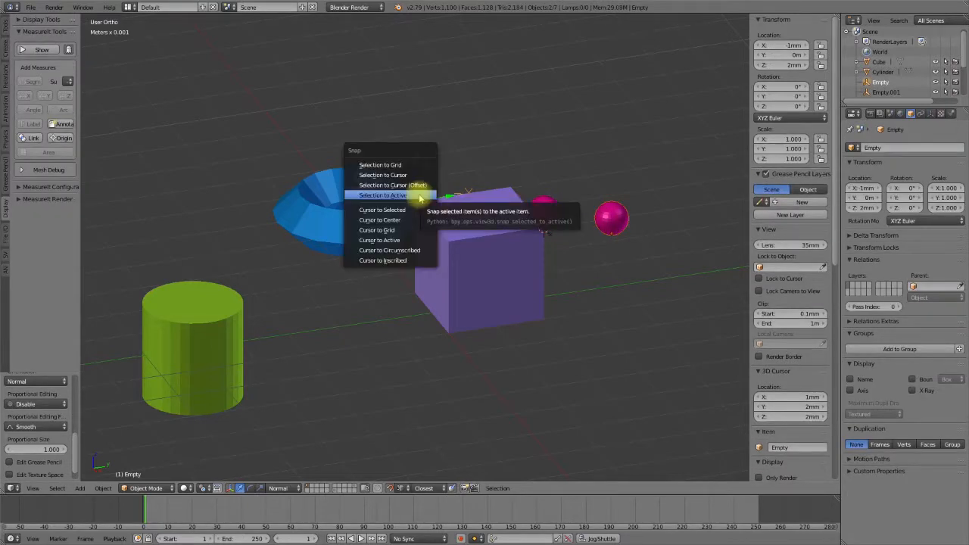
pyautogui.click(419, 196)
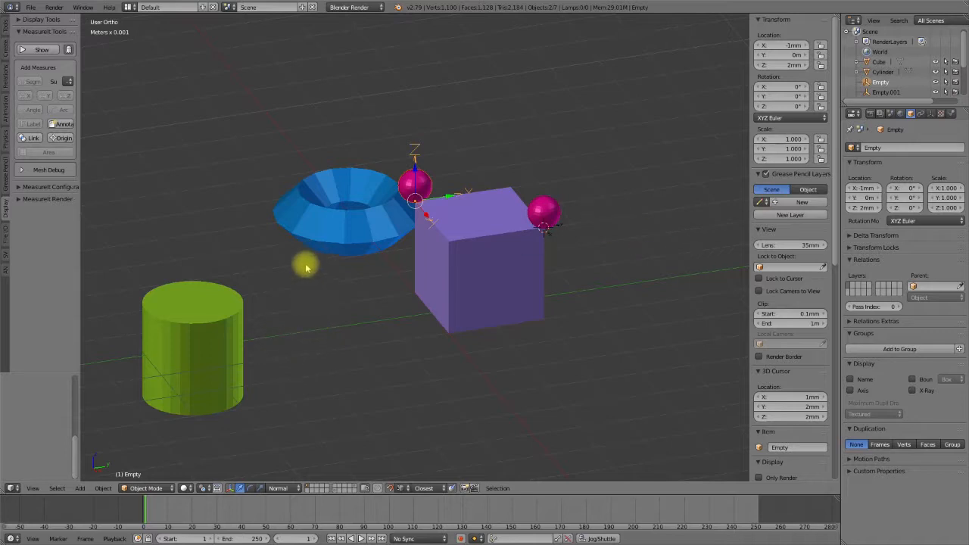
# Centre the torus's origin with Origin to Geom and scale the torus down to about 0.97 mm across
pyautogui.rightClick(324, 222)
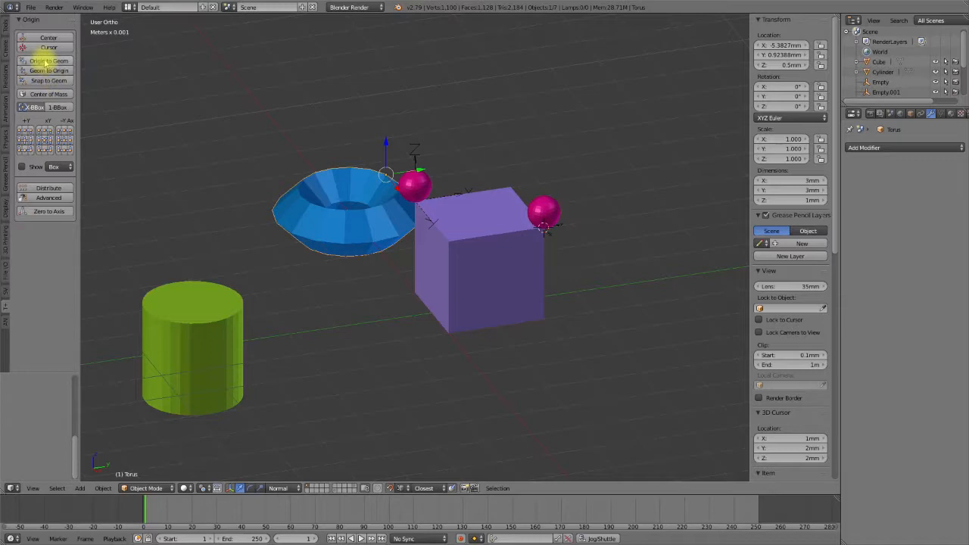
pyautogui.click(48, 61)
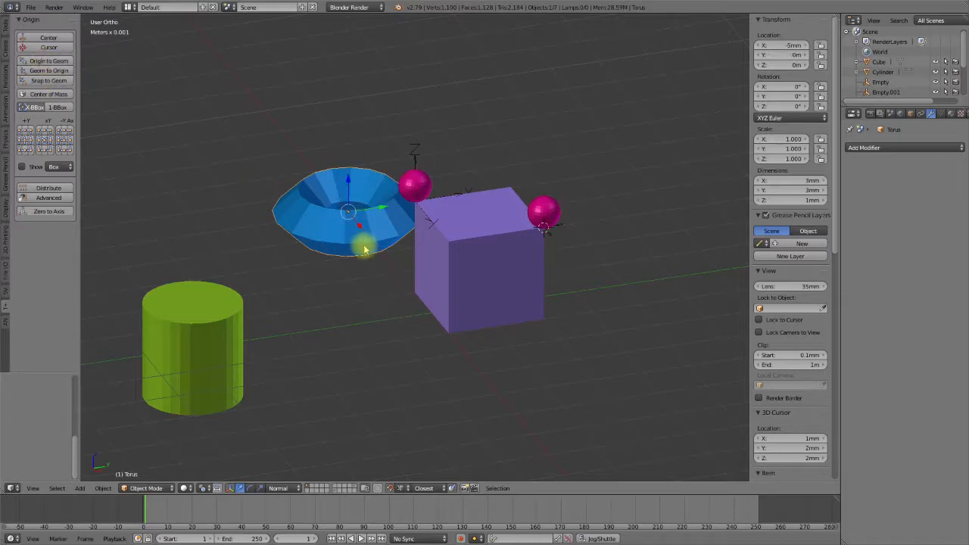
pyautogui.press('s')
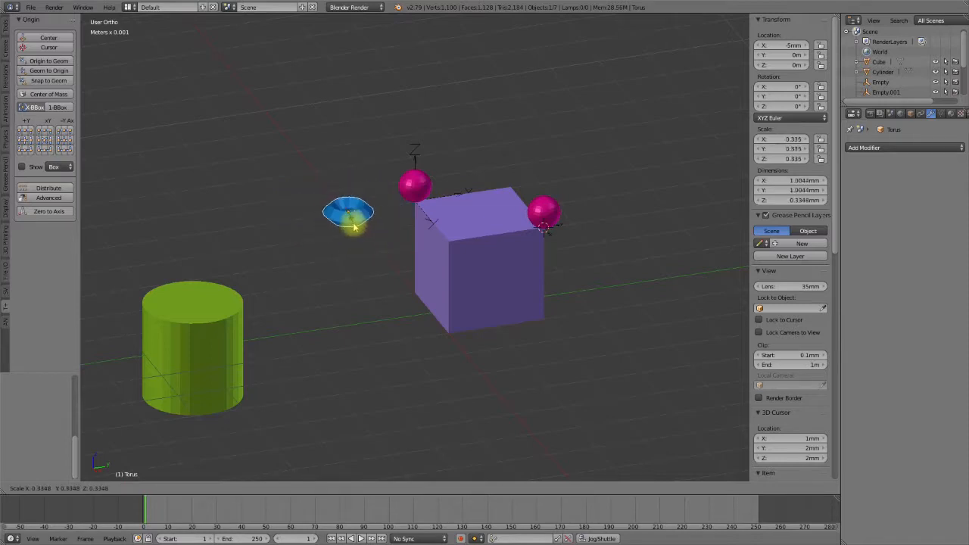
pyautogui.click(353, 247)
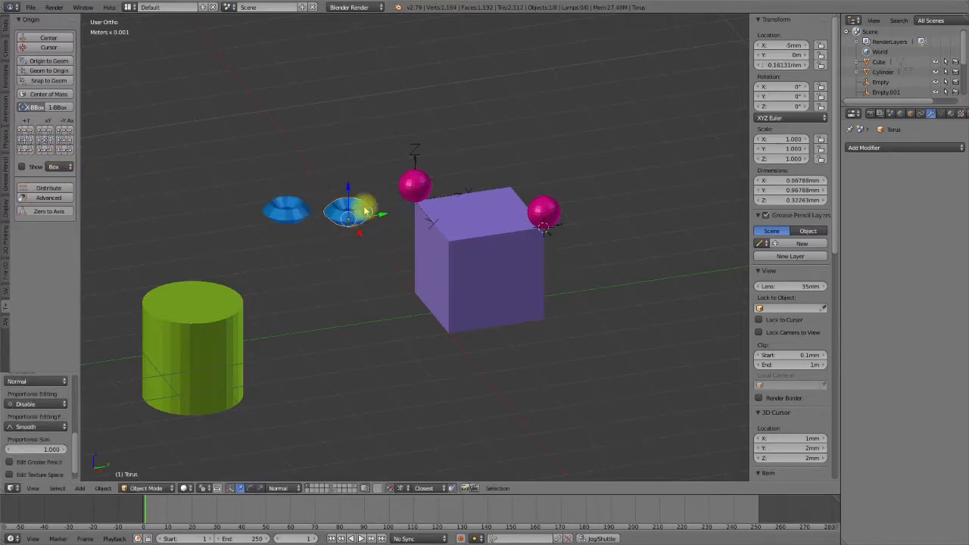
# Duplicate the small torus with its origin at the bottom centre and snap the original to the empty under the copied sphere with Selection to Active
pyautogui.rightClick(415, 162)
pyautogui.hotkey('shift', 's')
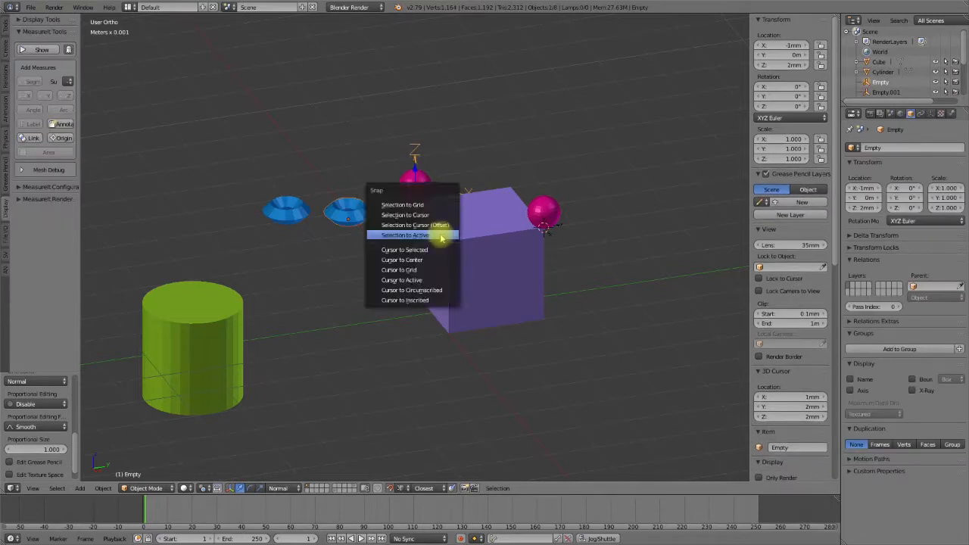
pyautogui.click(436, 238)
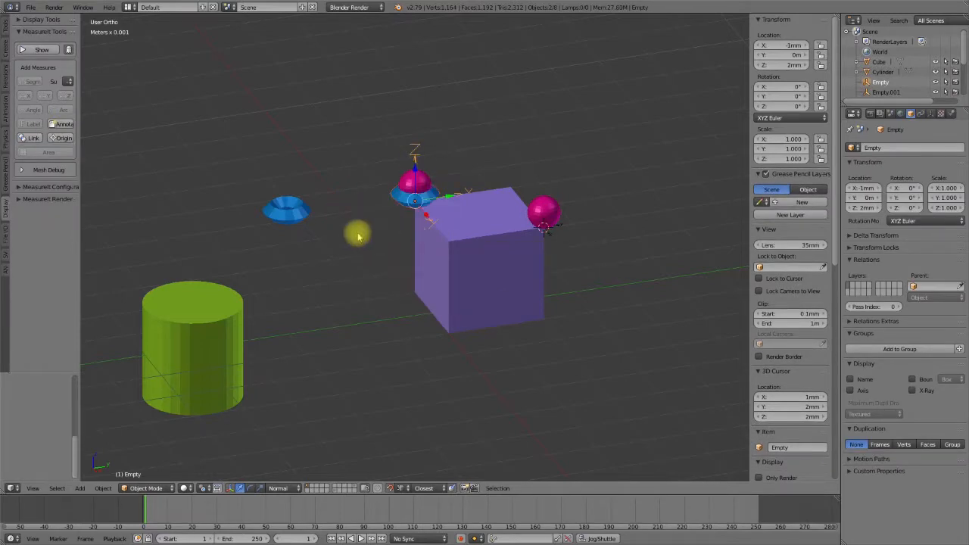
# Snap the duplicate torus to the scaled-down empty under the original sphere on the cube's other corner with Selection to Active
pyautogui.rightClick(282, 220)
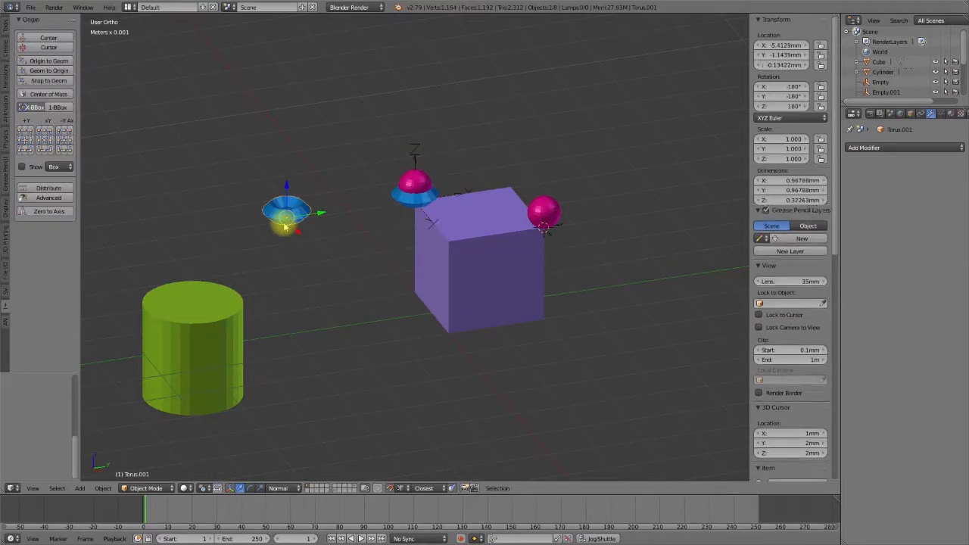
pyautogui.rightClick(555, 231)
pyautogui.hotkey('shift', 's')
pyautogui.click(558, 243)
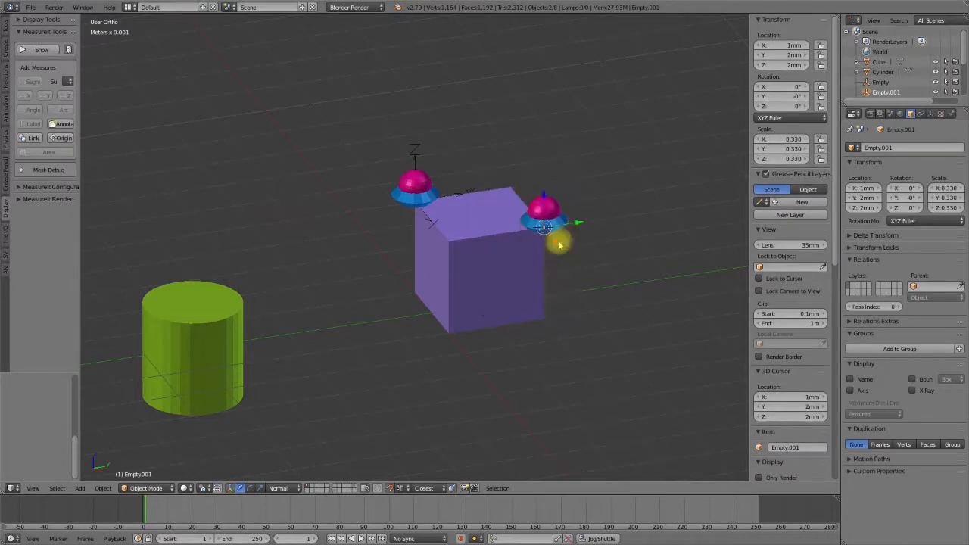
pyautogui.moveTo(664, 184); pyautogui.dragTo(527, 241, button='middle')
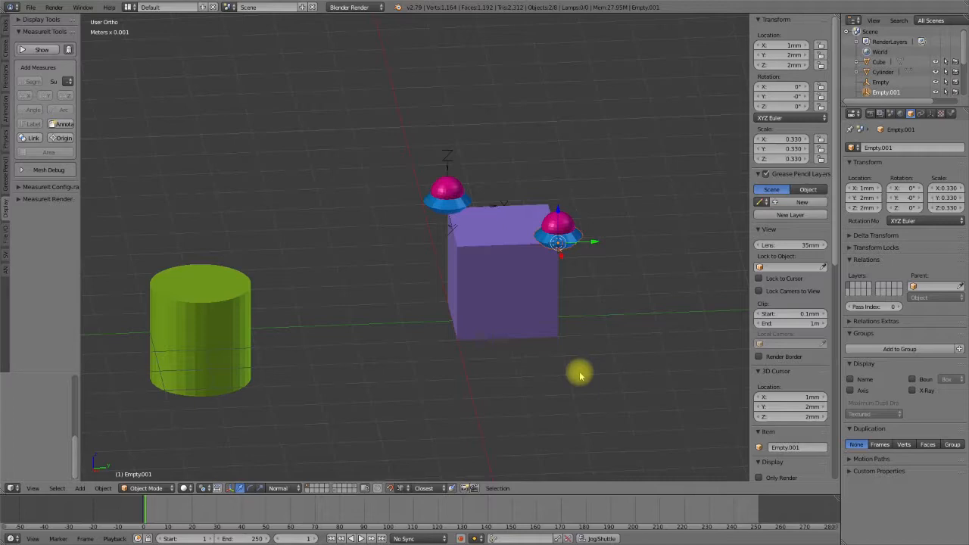
pyautogui.scroll(4, 579, 374)
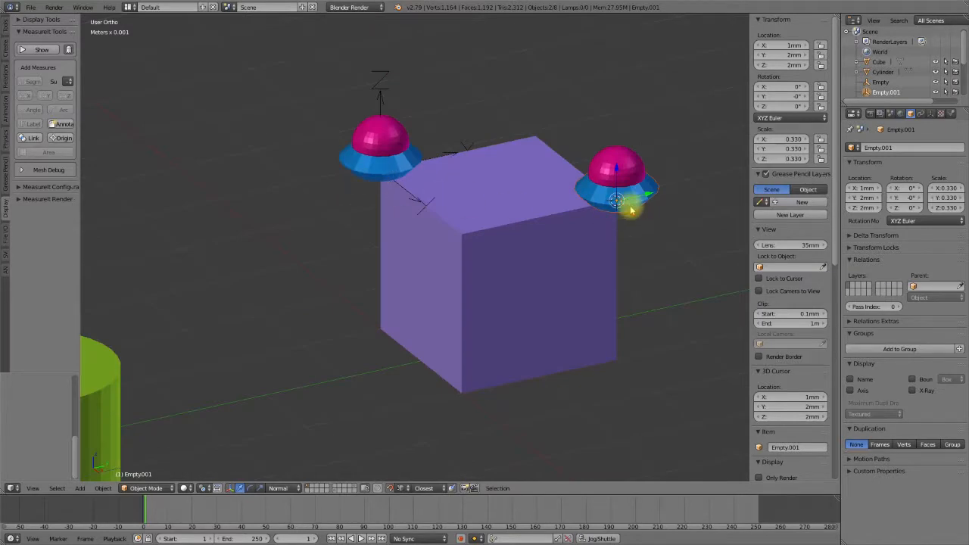
pyautogui.scroll(-2, 606, 201)
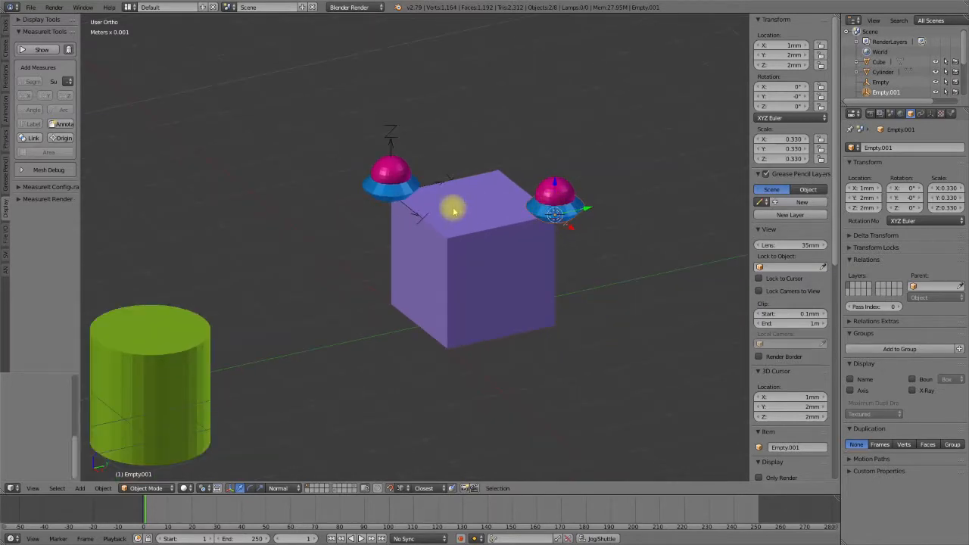